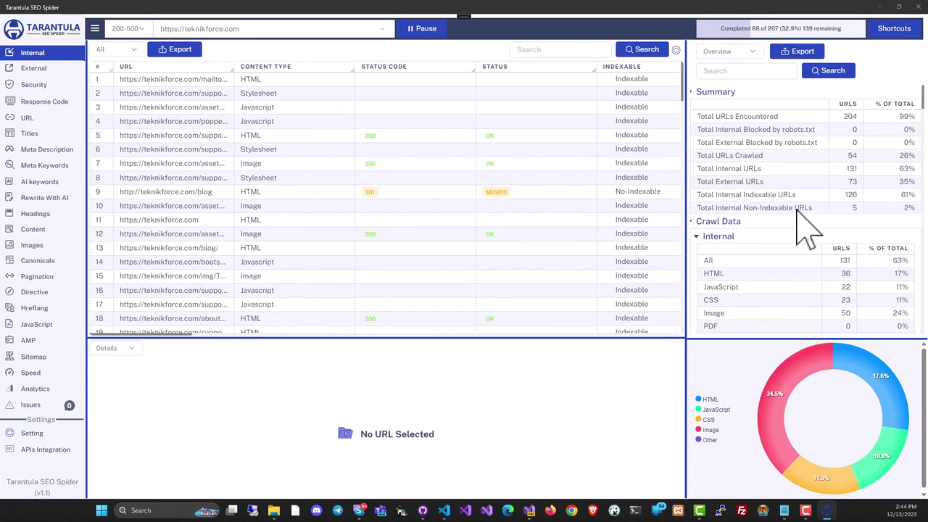
Review the External and Security audits, inspecting the 404 linkedin.jpg image URL.
left_click_drag(682, 86, 687, 236)
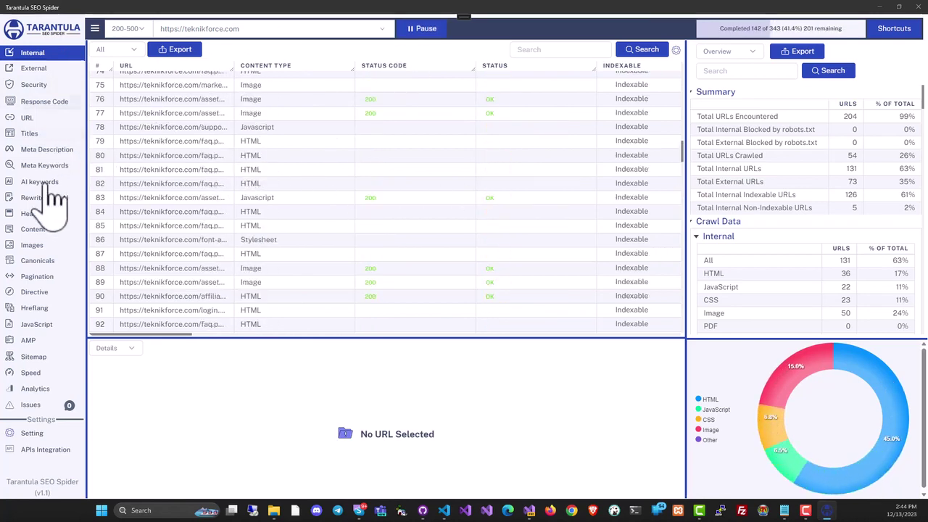
left_click(48, 72)
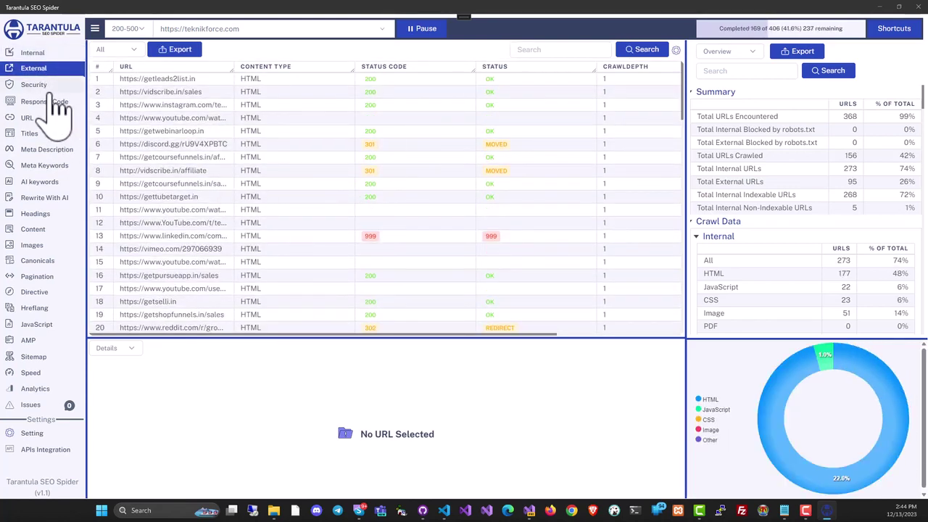
left_click(52, 85)
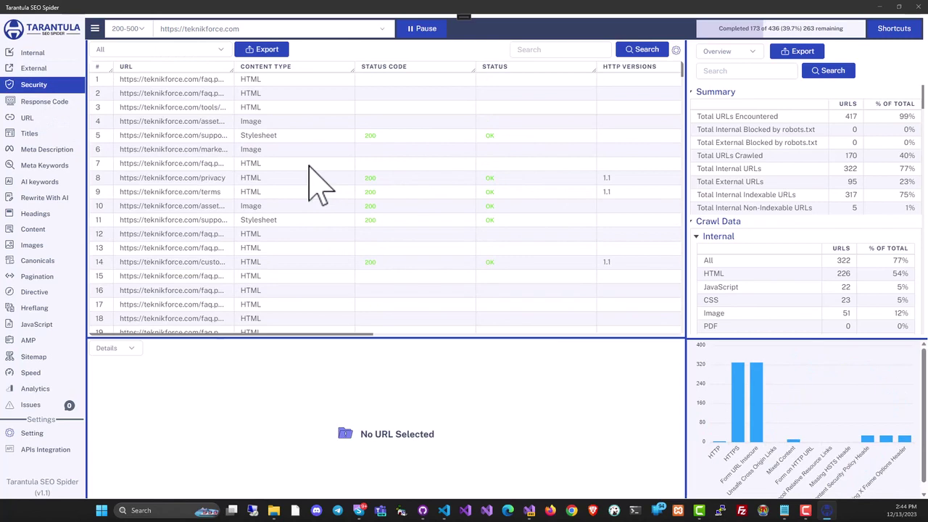
scroll(315, 186, "down", 5)
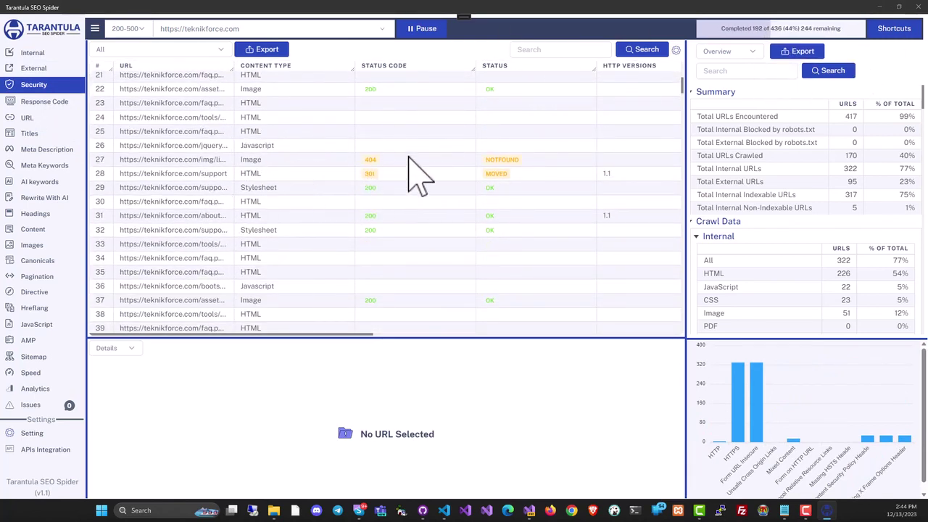
left_click(464, 160)
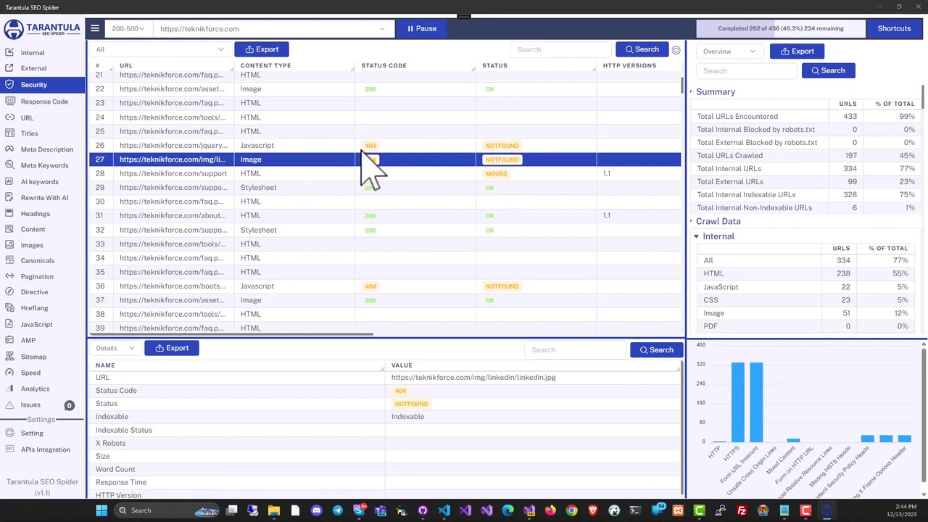
Step through the Response Code, URL structure and Page Titles audits.
left_click(61, 103)
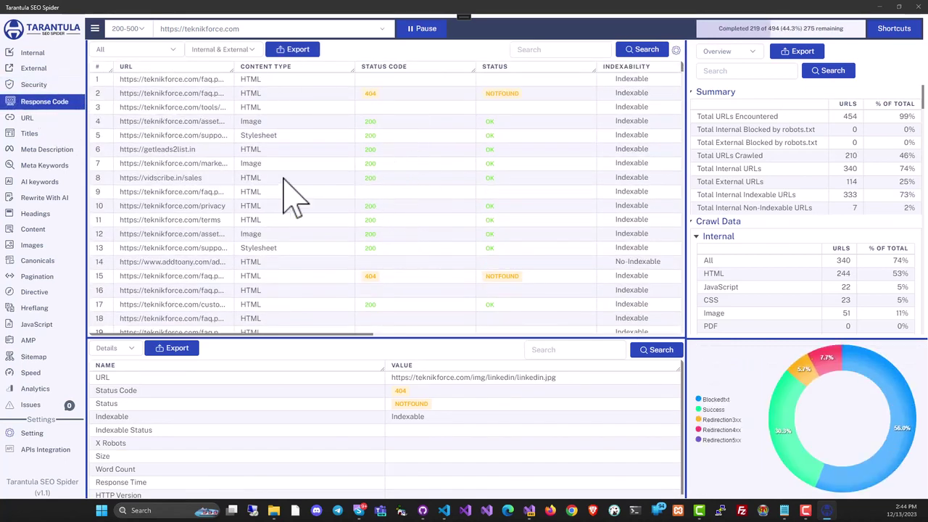
left_click(40, 118)
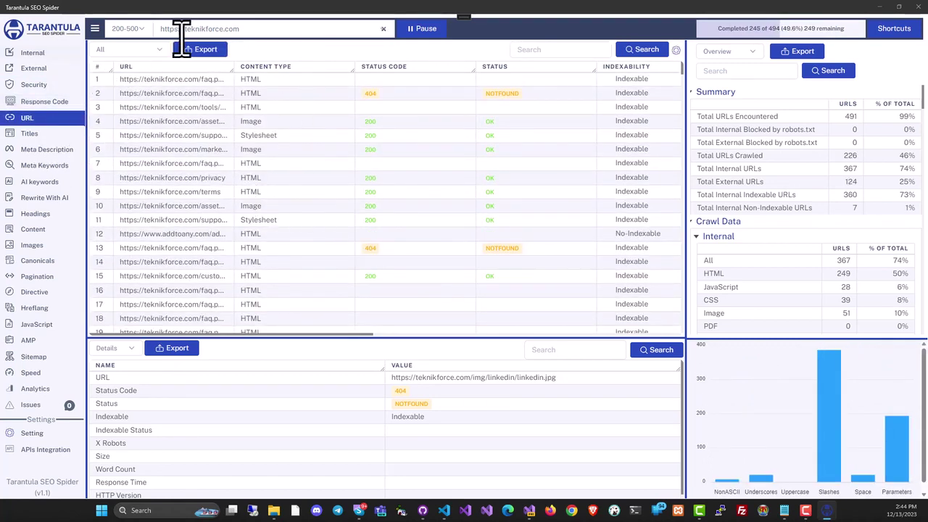
left_click(38, 135)
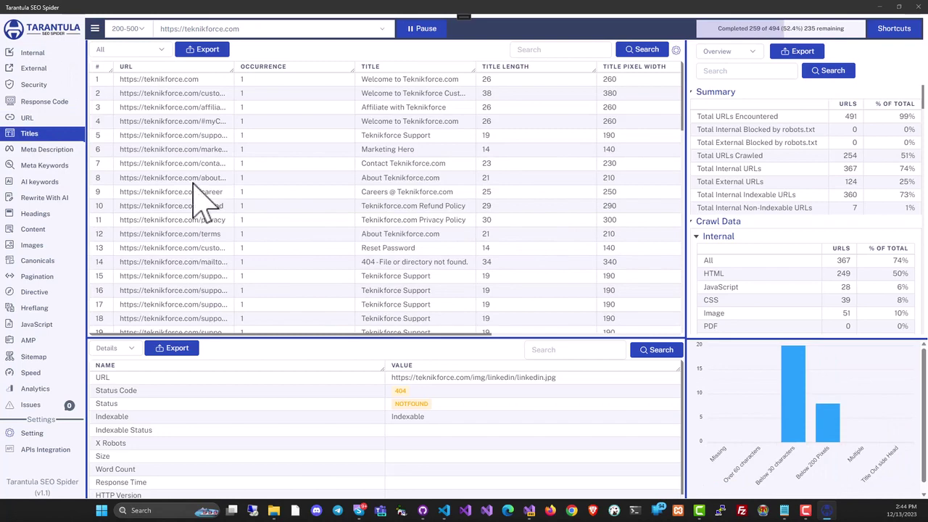
left_click_drag(209, 334, 181, 319)
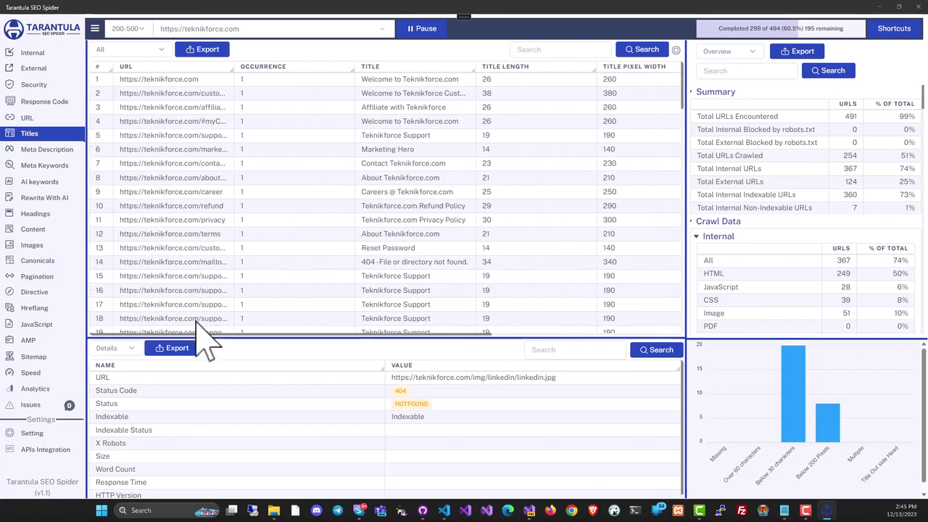
scroll(373, 141, "down", 2)
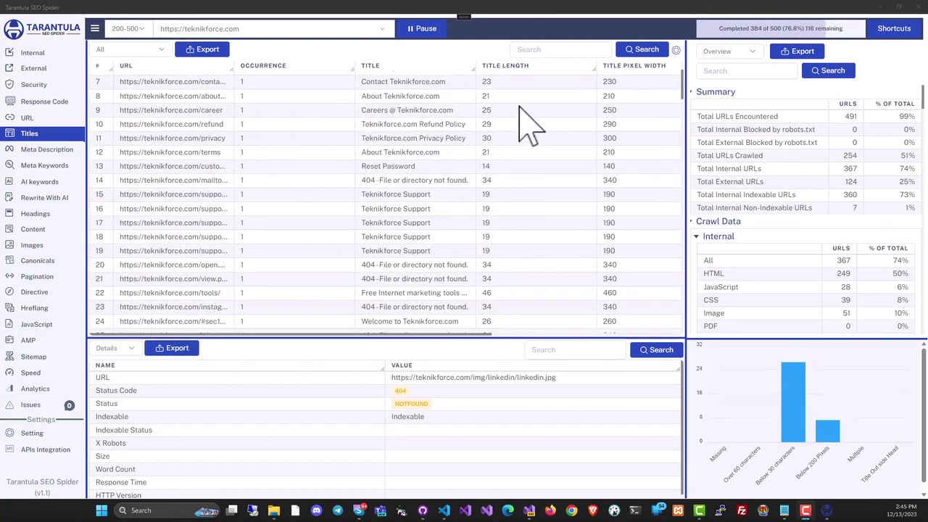
View title details for the Contact, About and privacy policy pages.
left_click(497, 84)
left_click(496, 97)
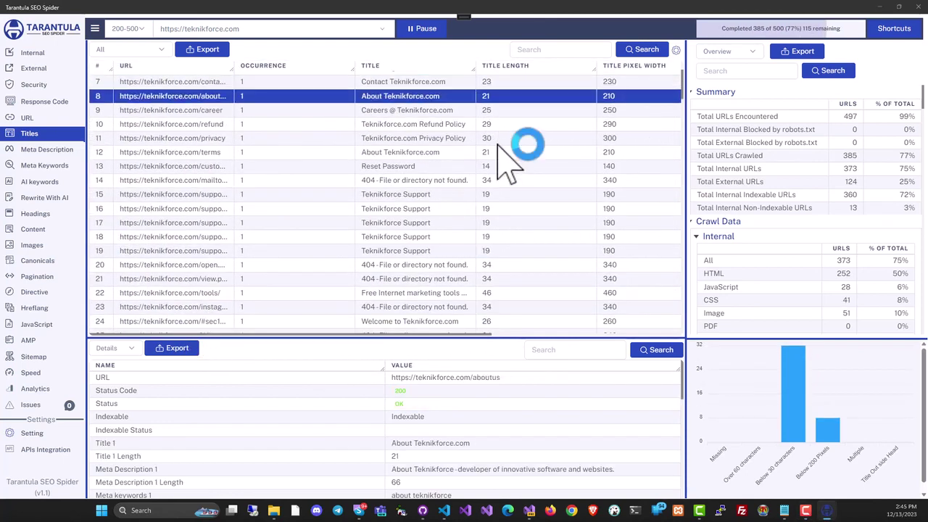
left_click(497, 140)
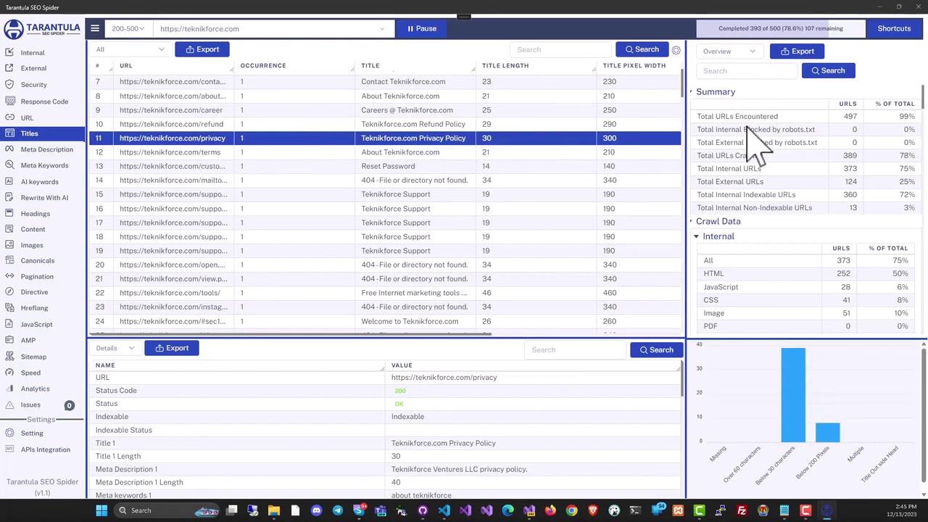
left_click(751, 52)
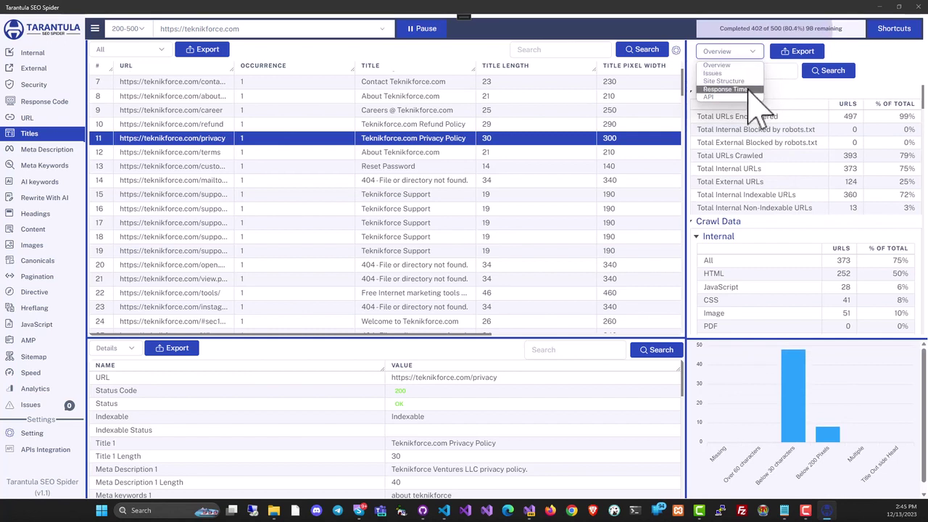
Switch the summary panel to Issues and list URLs for Form on HTTP and Missing HSTS Header.
left_click(754, 74)
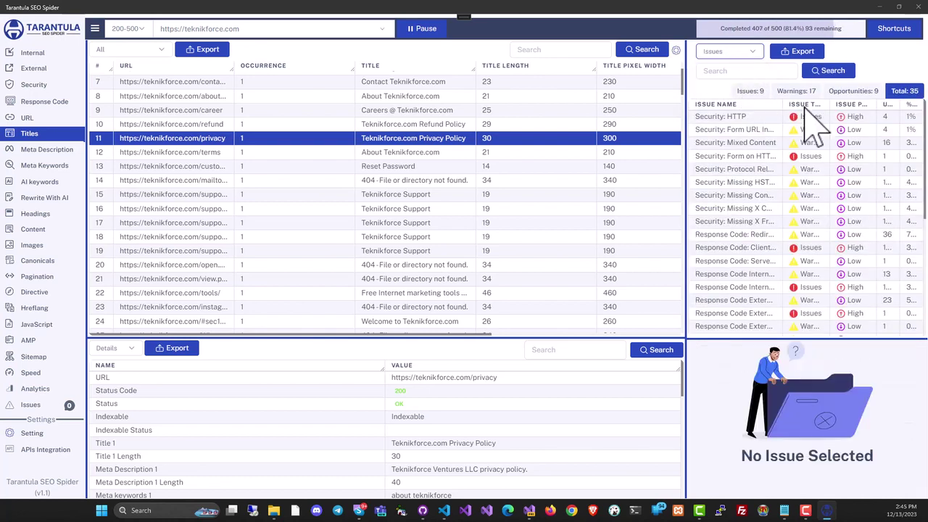
left_click_drag(924, 143, 914, 195)
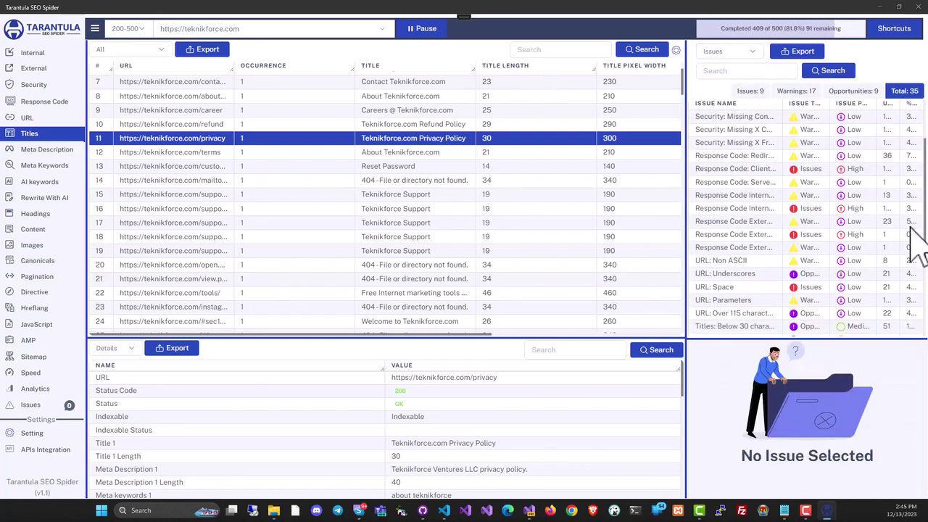
left_click_drag(914, 243, 915, 155)
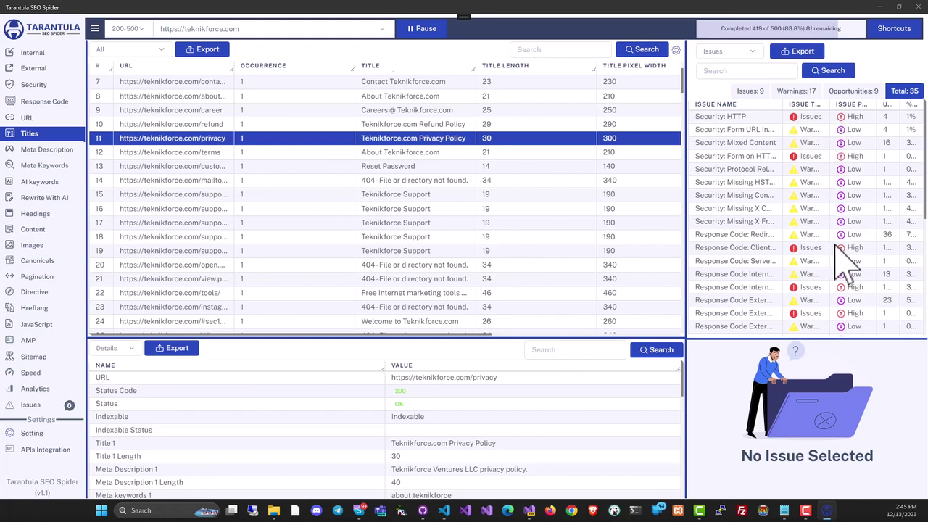
left_click(761, 160)
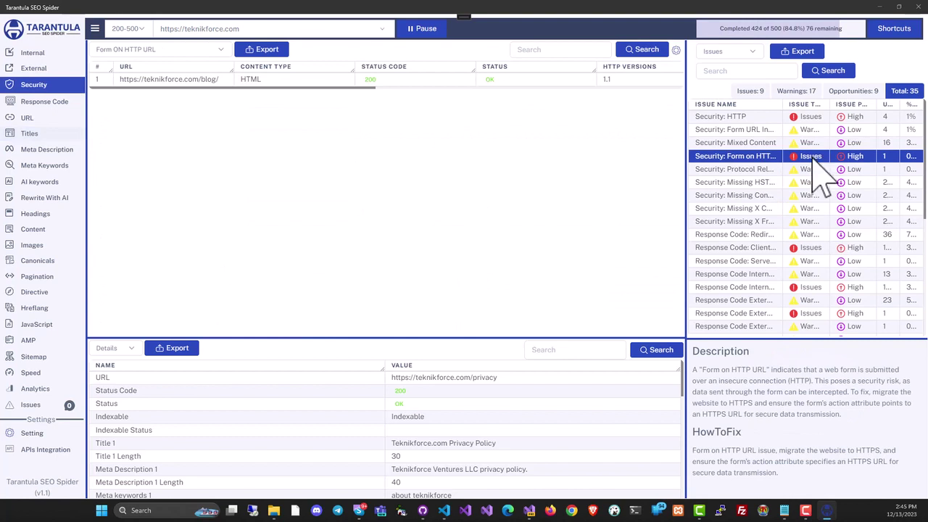
left_click(754, 184)
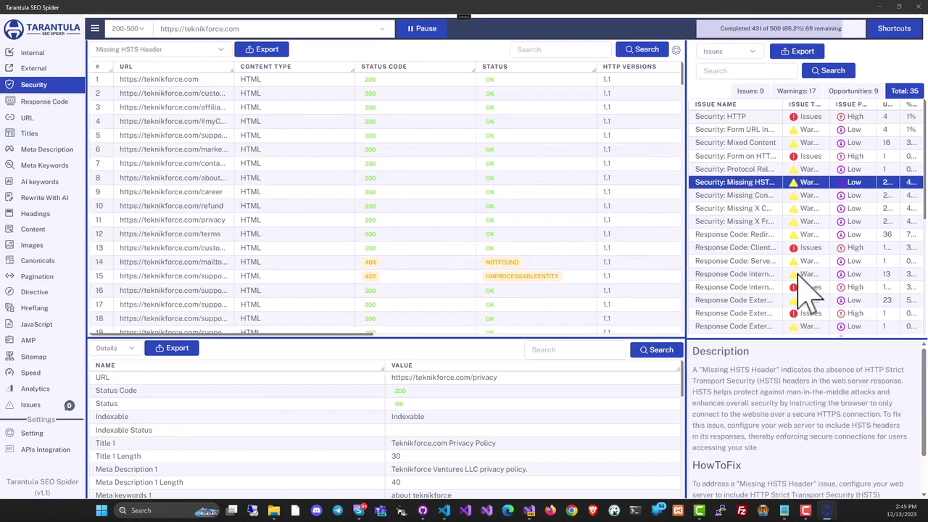
Check the Meta Description audit and the customer login page's details, then the Meta Keywords audit.
left_click(45, 150)
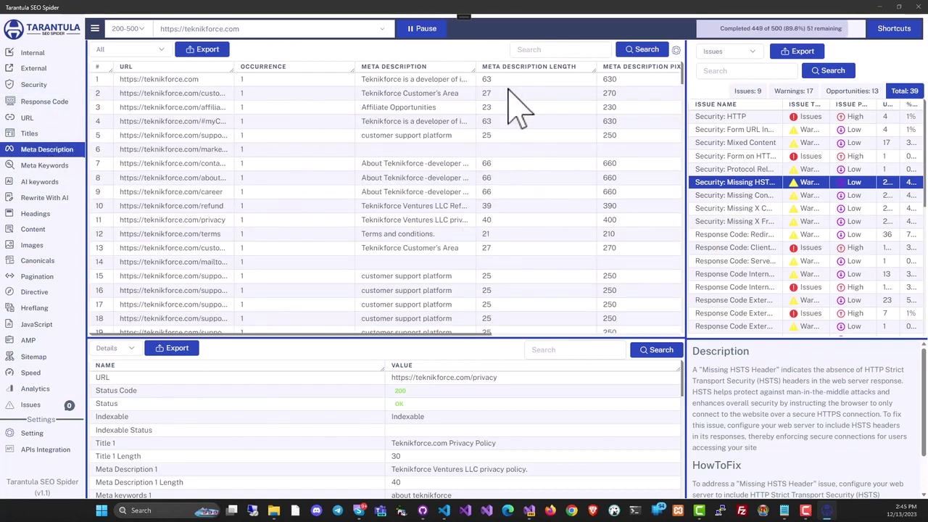
left_click_drag(488, 334, 437, 354)
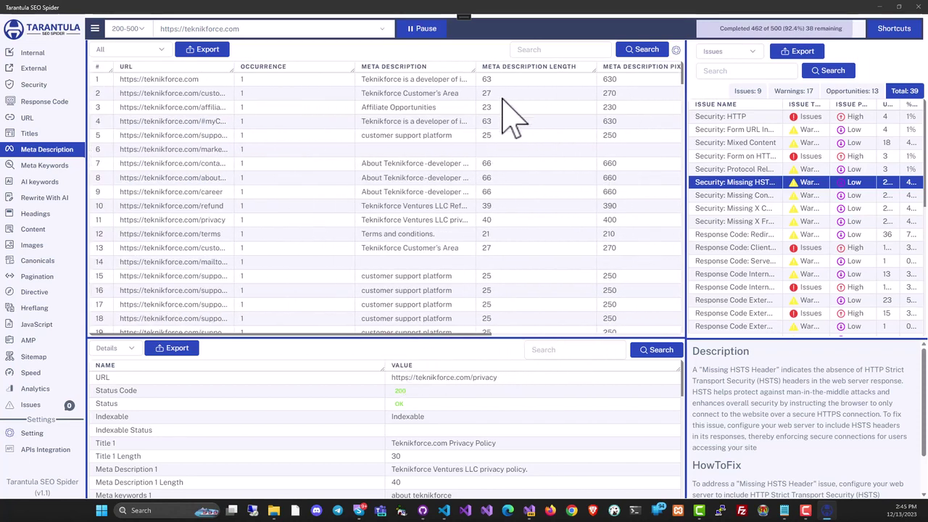
left_click(447, 94)
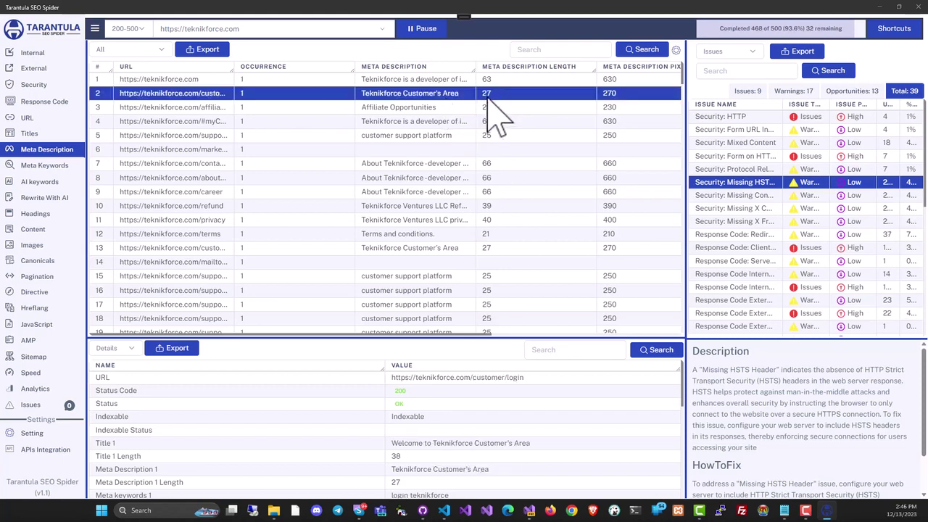
left_click(42, 167)
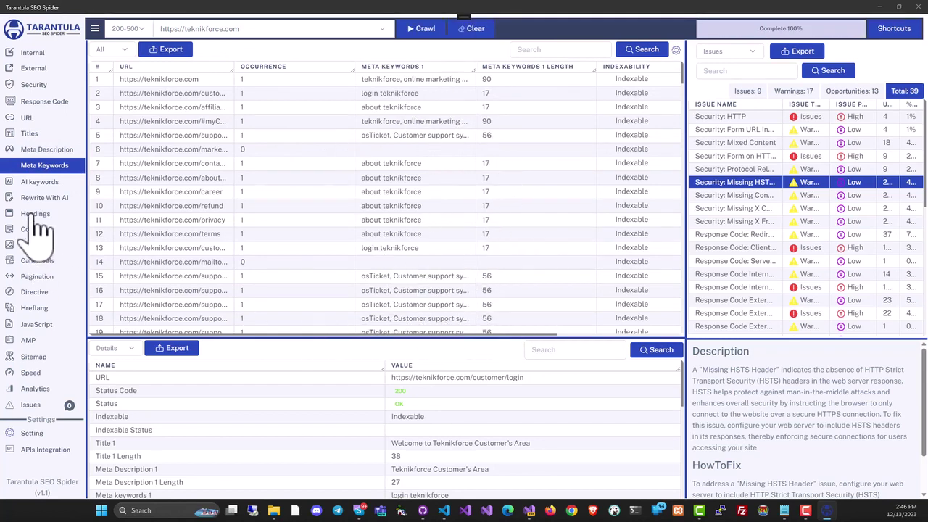
In AI keywords, widen the URL column and generate keywords for the niche target reaper page.
left_click(61, 183)
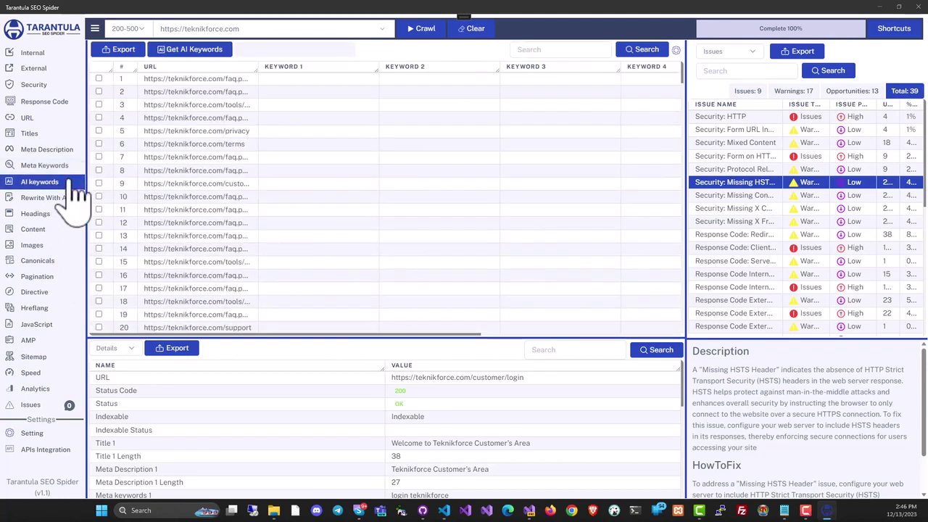
left_click_drag(258, 66, 306, 176)
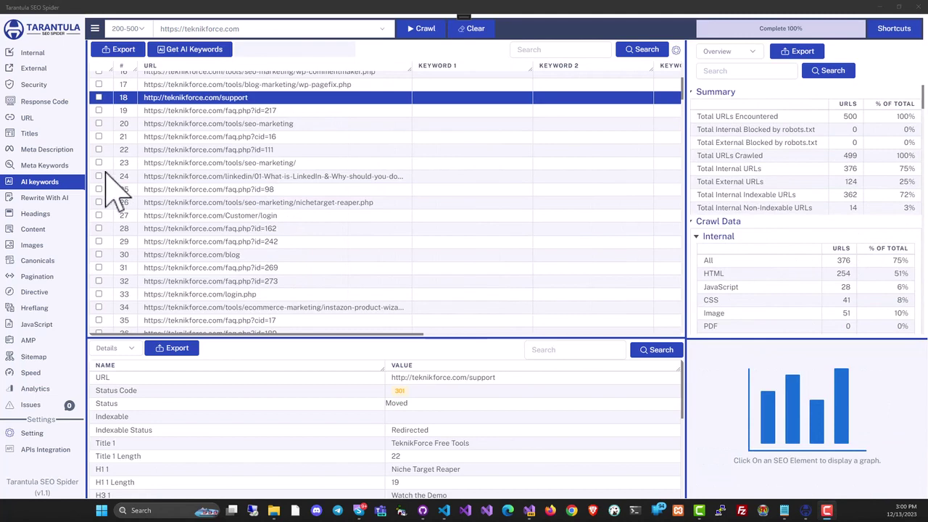
left_click(261, 204)
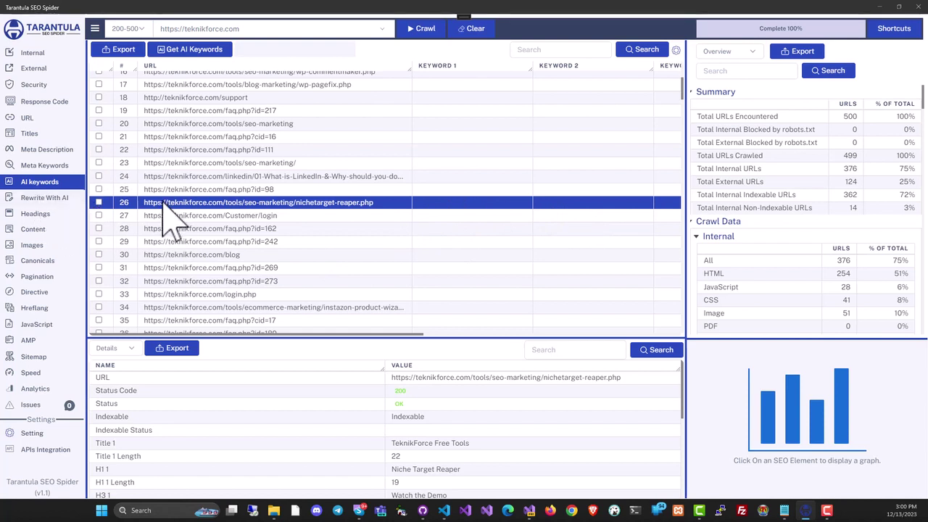
left_click(99, 202)
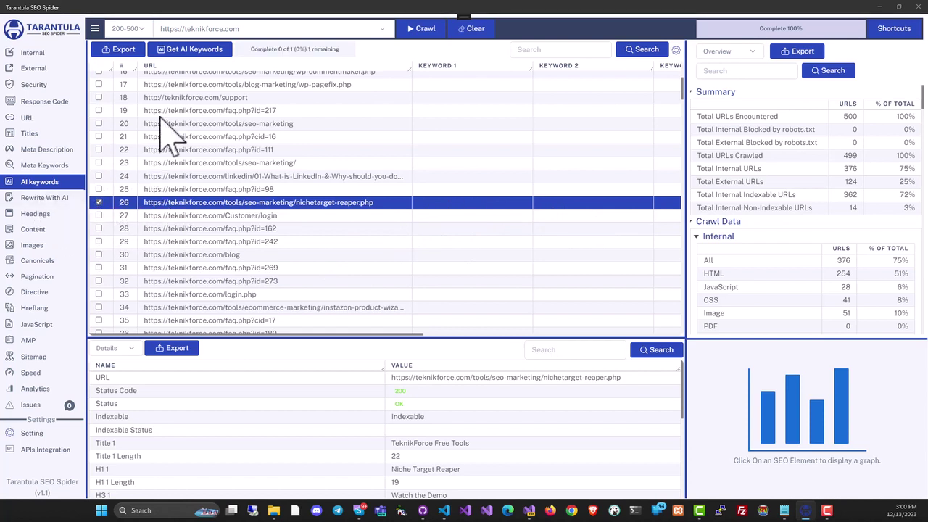
left_click(193, 50)
Select the instazon-product-wizard and wp-optin-jeet.php pages and mark them for keyword generation.
mouse_move(329, 335)
left_mouse_down()
mouse_move(558, 338)
mouse_move(317, 346)
left_mouse_up()
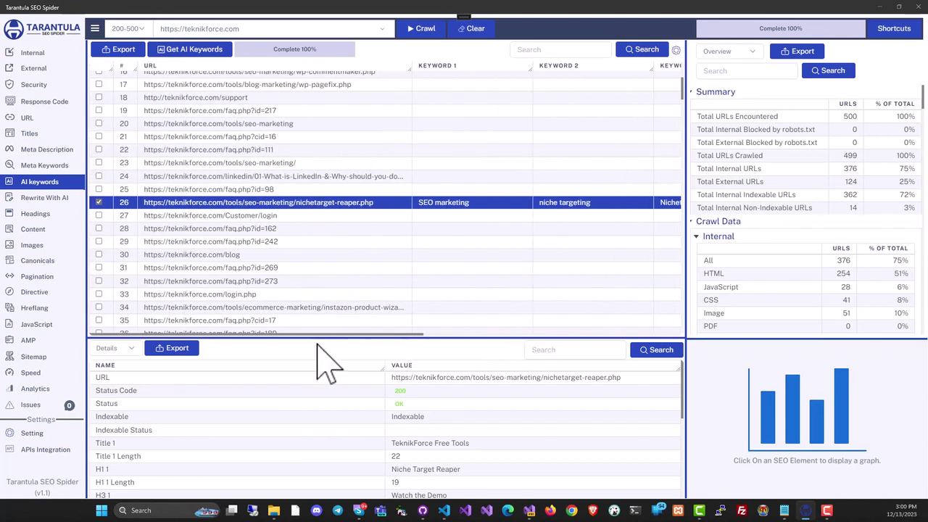
scroll(312, 246, "down", 3)
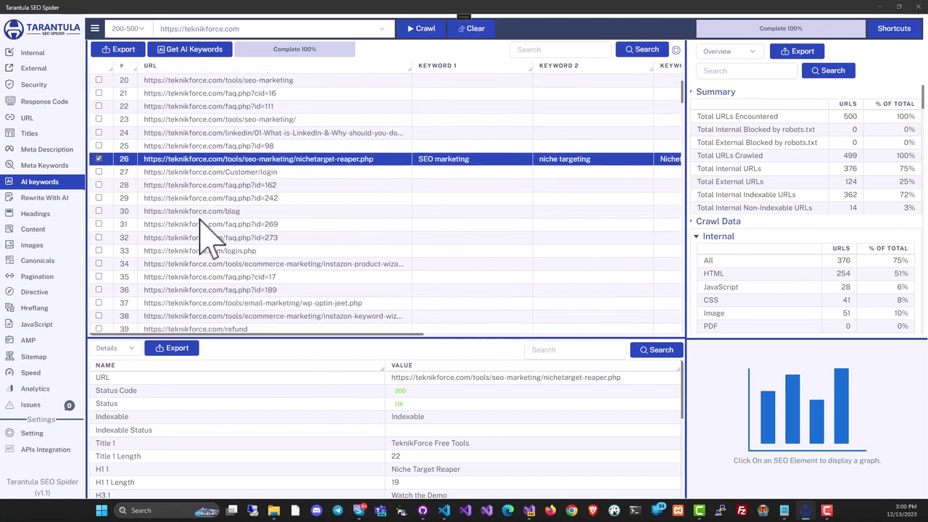
left_click(245, 239)
left_click(256, 227)
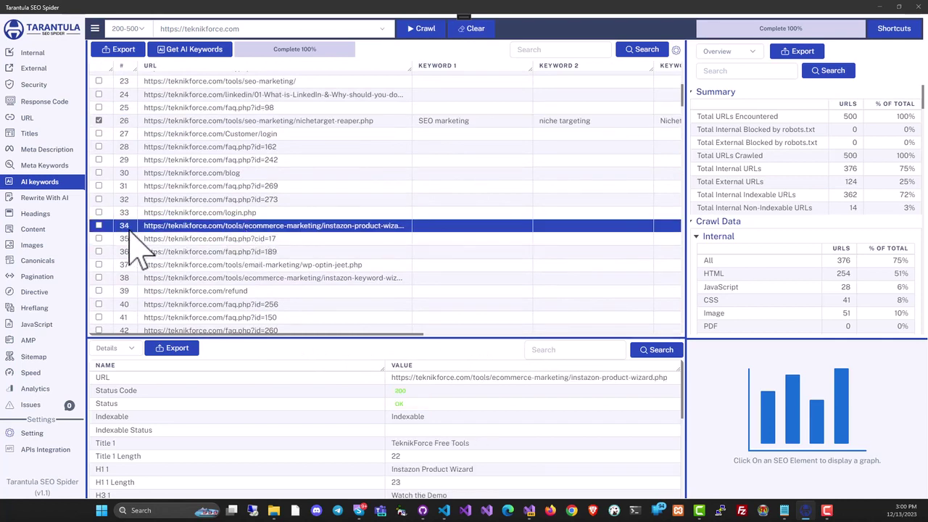
left_click(224, 265)
left_click(99, 265)
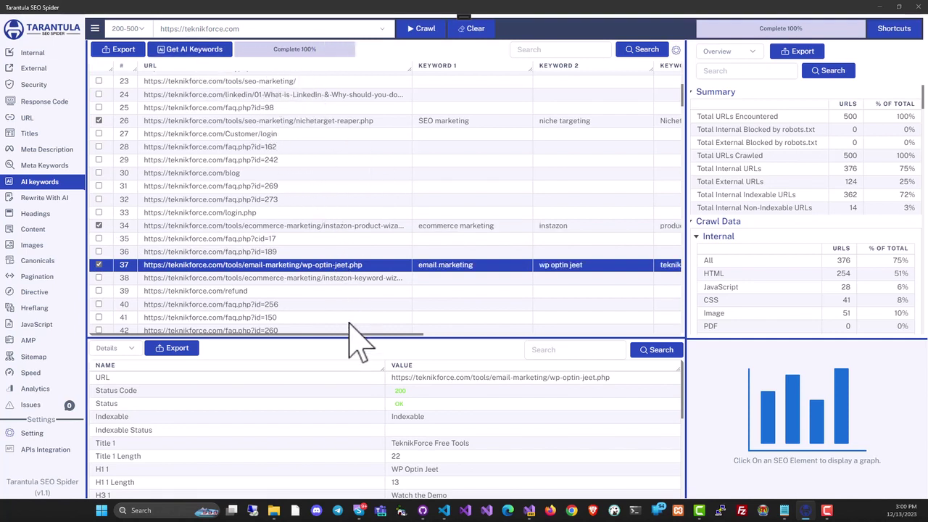
left_click_drag(349, 336, 308, 335)
Generate an AI rewrite of the seo-harvester.php page and copy the resulting article.
left_click(62, 202)
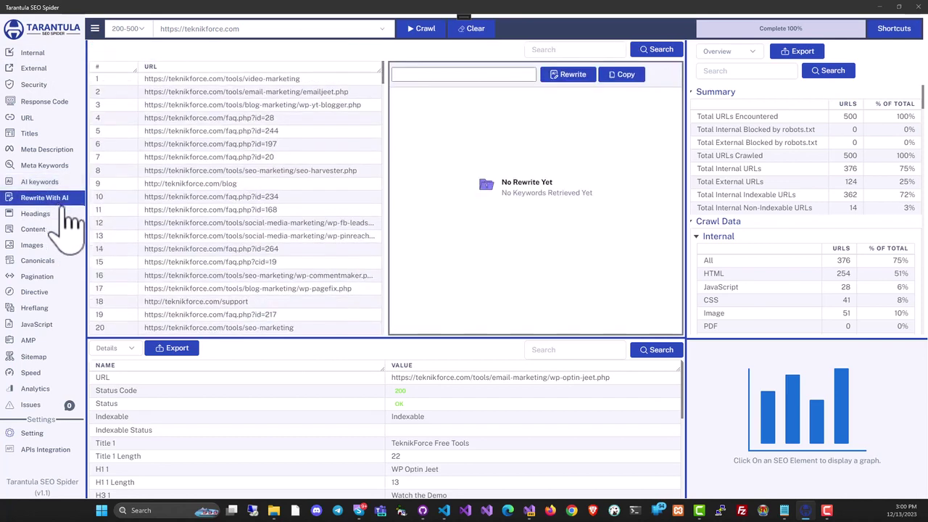
left_click(299, 174)
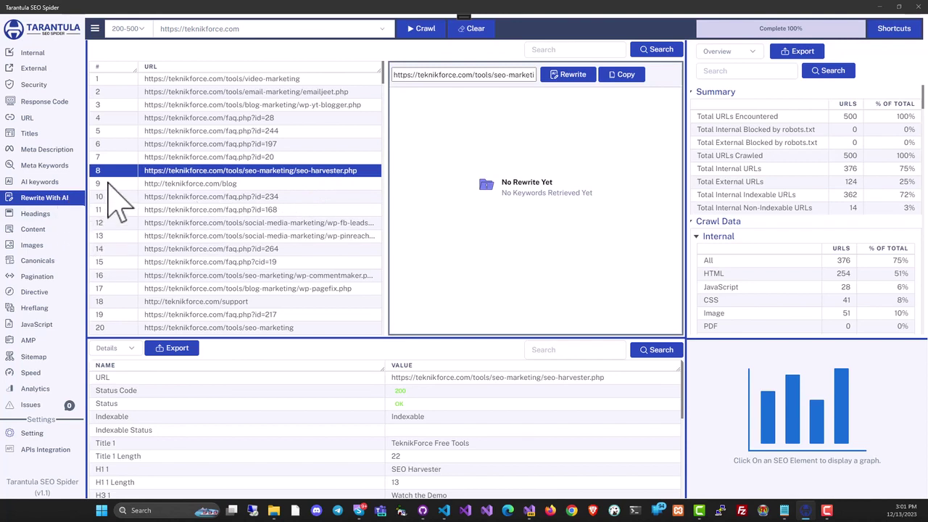
left_click(577, 76)
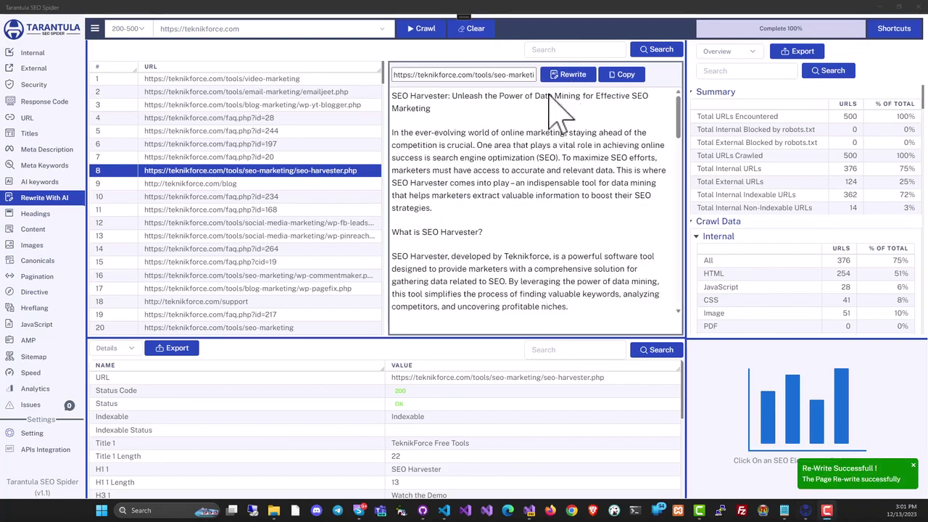
scroll(644, 162, "down", 10)
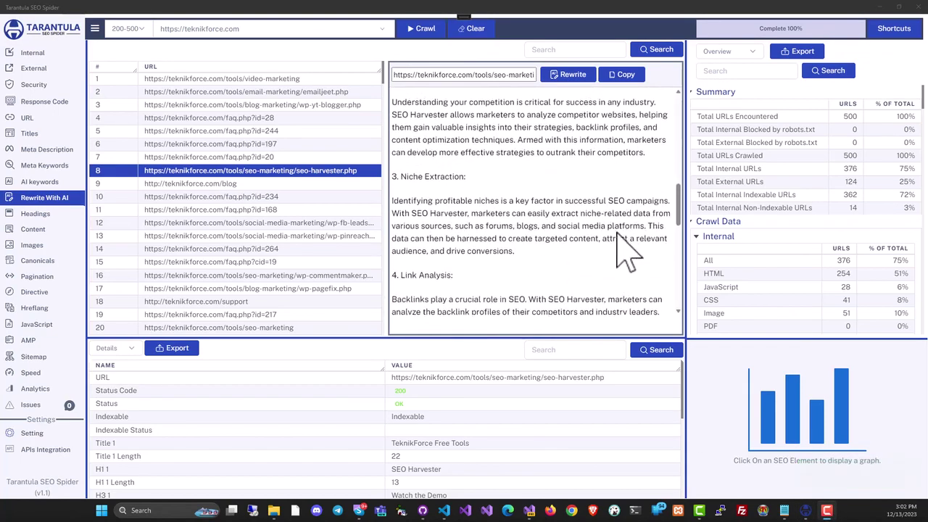
scroll(624, 246, "up", 10)
left_click(626, 75)
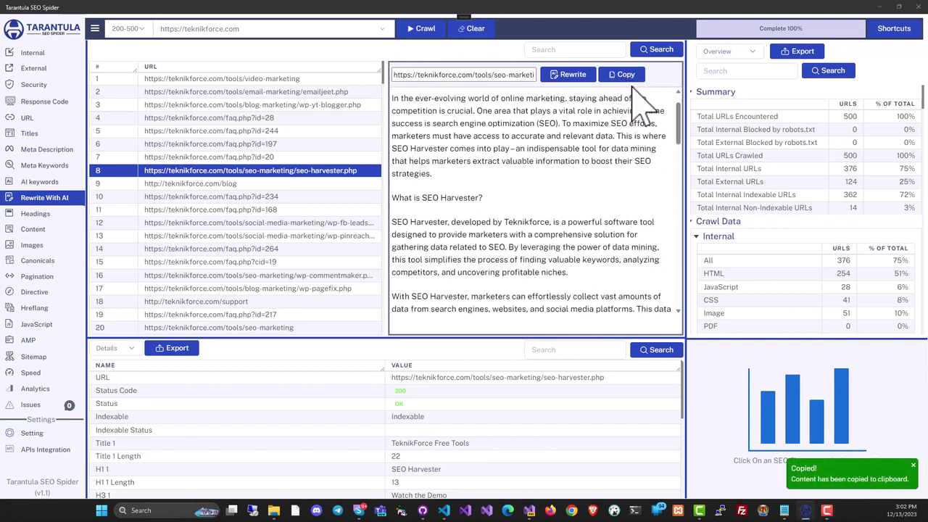
left_click(61, 216)
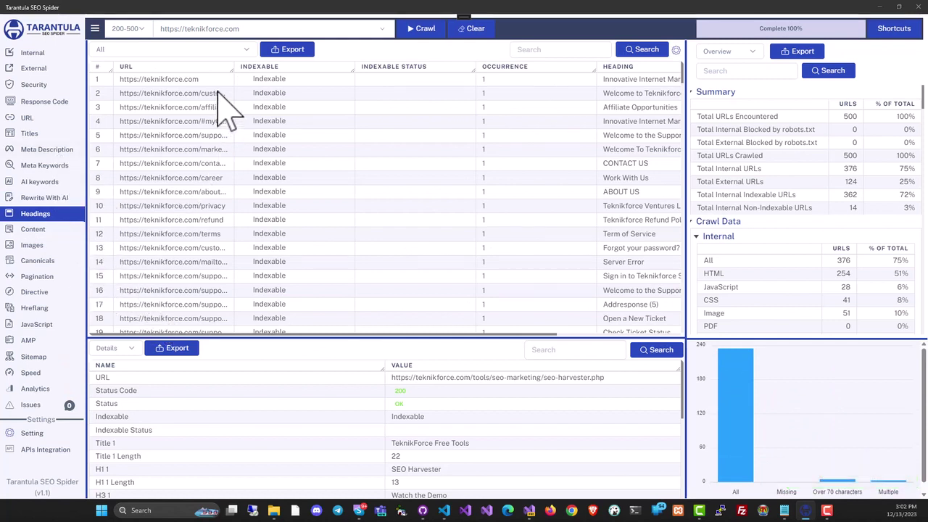
Inspect the login.php page in Headings, then review the Content, Images and Canonicals reports.
left_click_drag(229, 69, 313, 70)
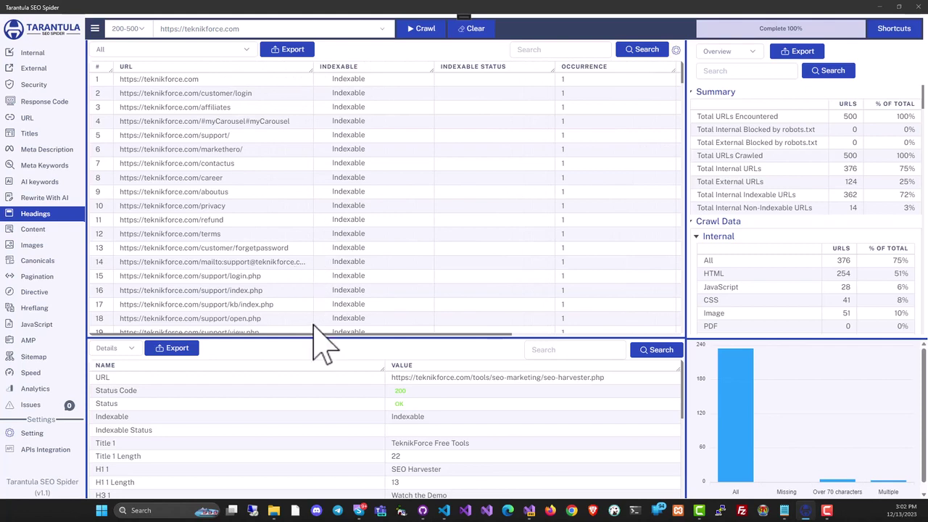
left_click_drag(320, 338, 387, 327)
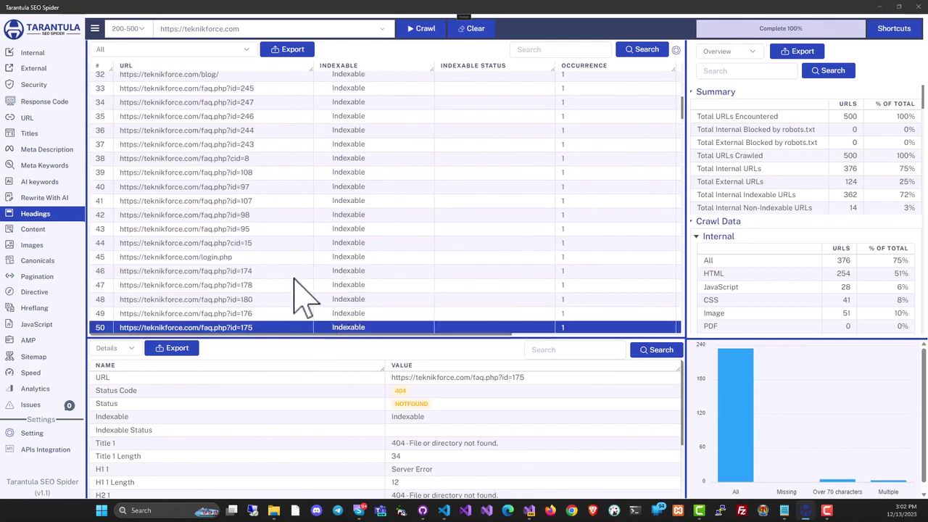
left_click(197, 258)
left_click(48, 230)
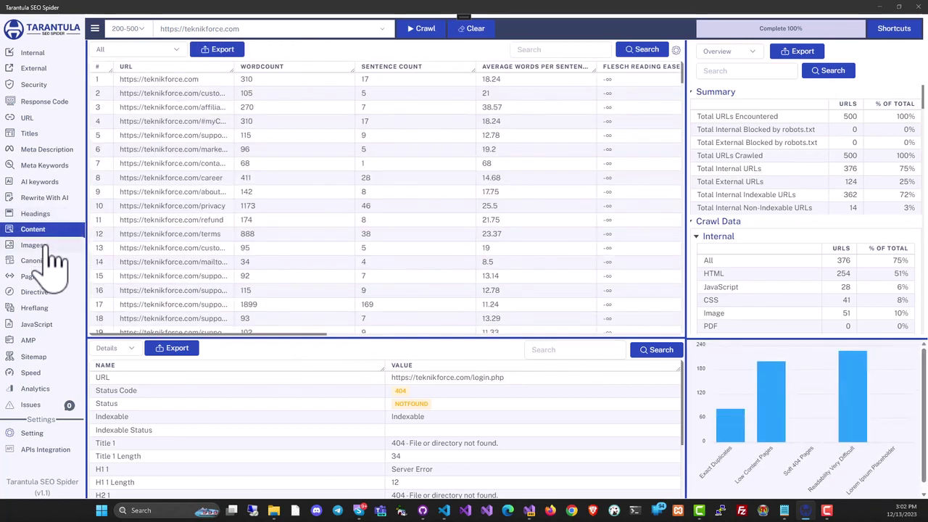
left_click(44, 246)
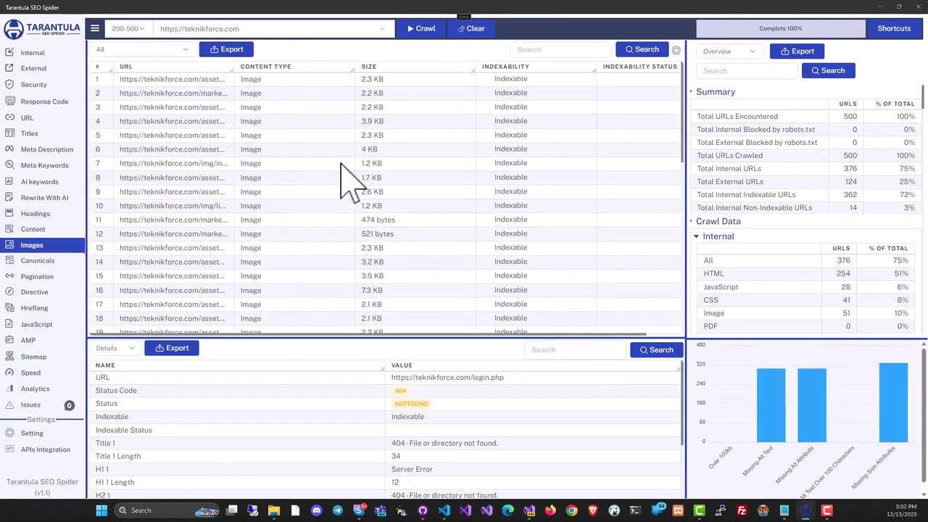
left_click(44, 261)
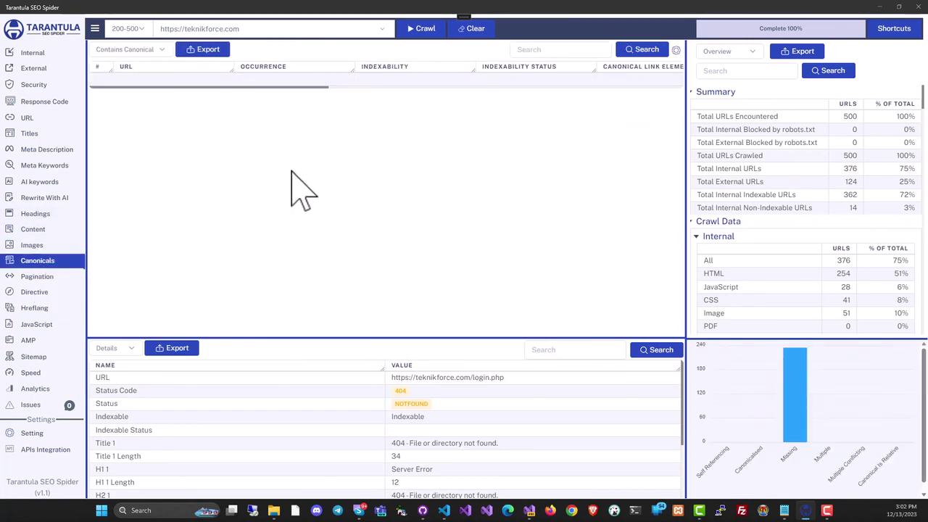
Review the Pagination, Directives, JavaScript, AMP and Speed reports.
left_click(36, 280)
left_click(42, 293)
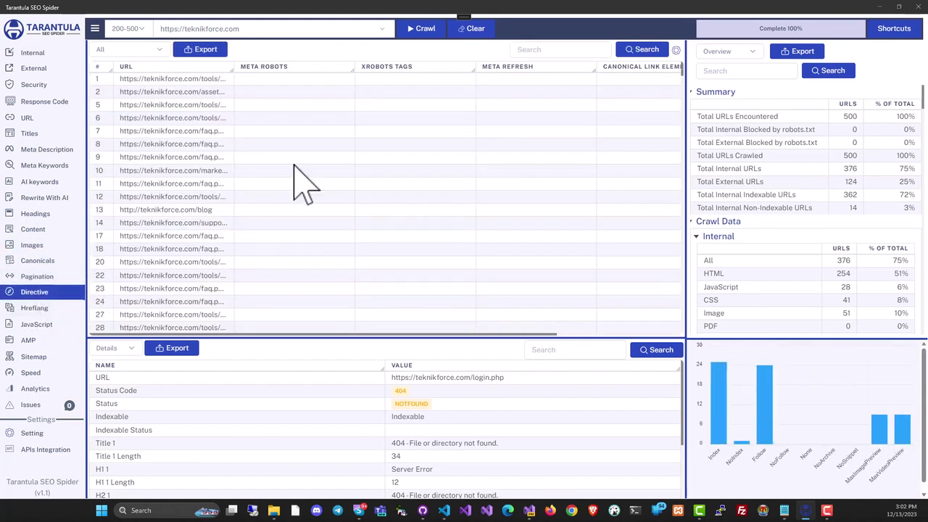
left_click(47, 324)
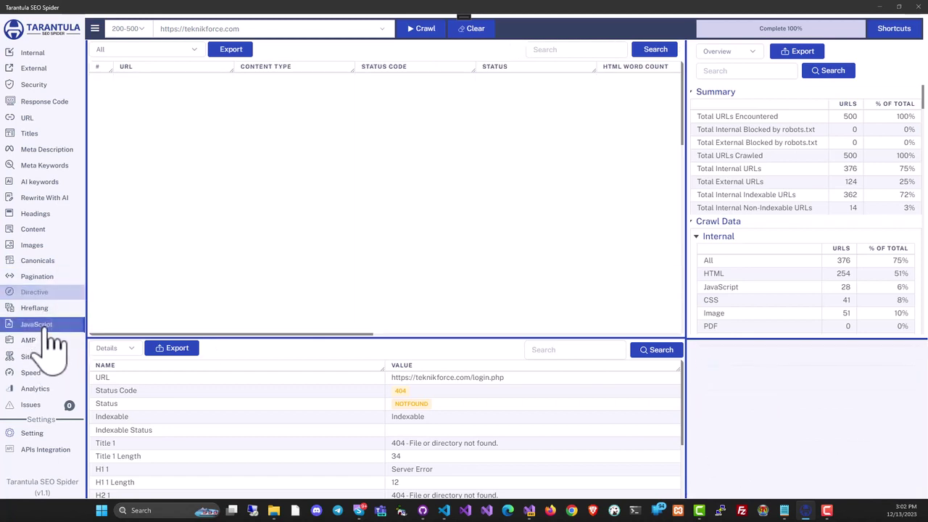
left_click(36, 341)
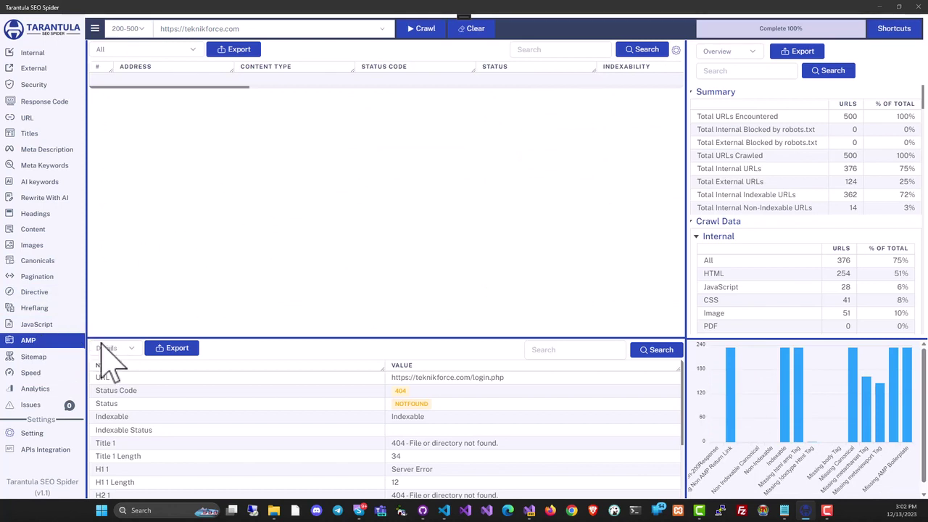
left_click(36, 373)
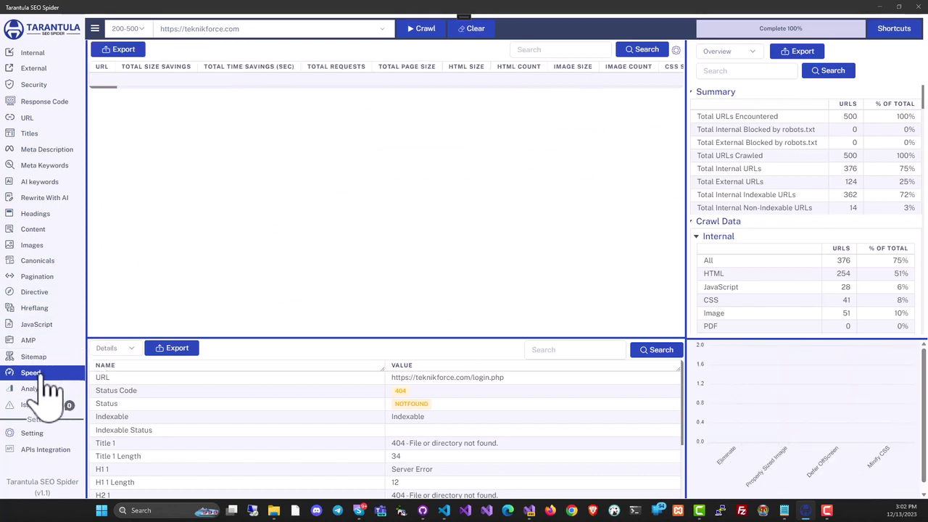
Check the PageSpeed API integration settings, the Analytics connection form and the Issues log.
left_click(48, 451)
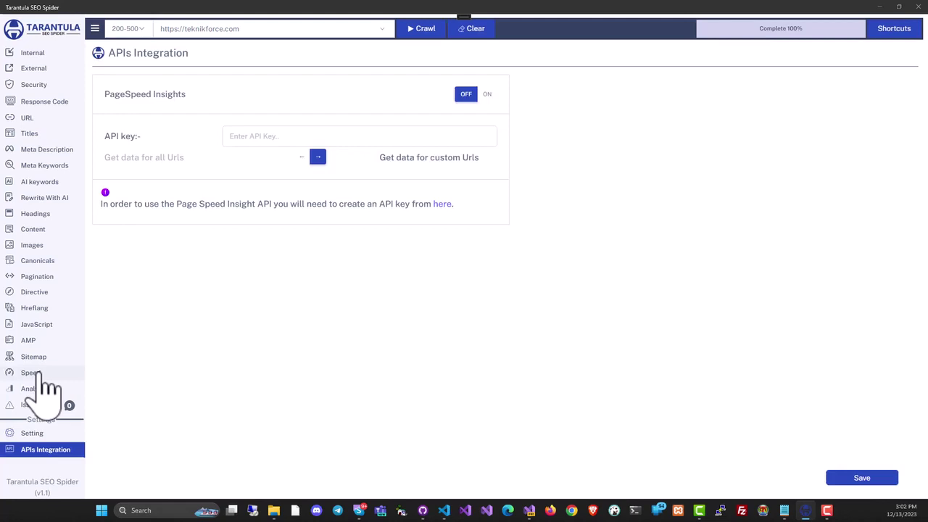
left_click(36, 373)
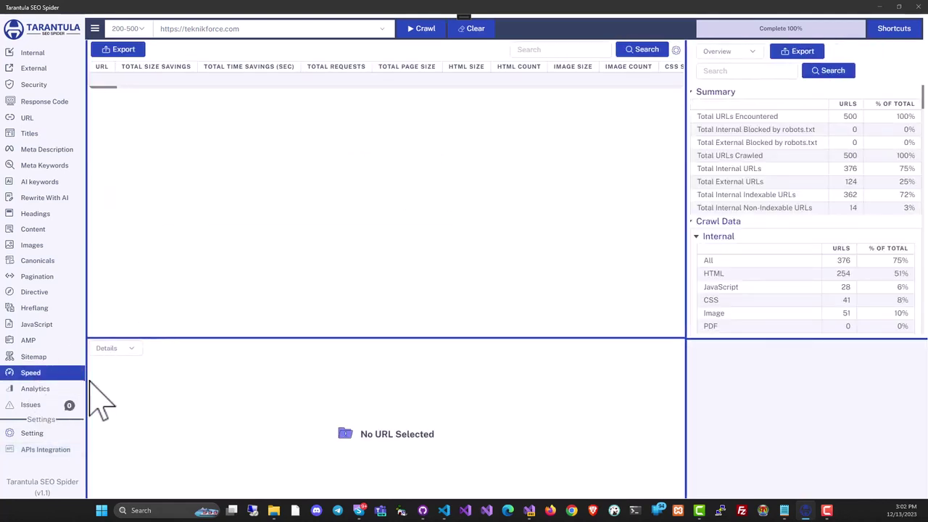
left_click(29, 389)
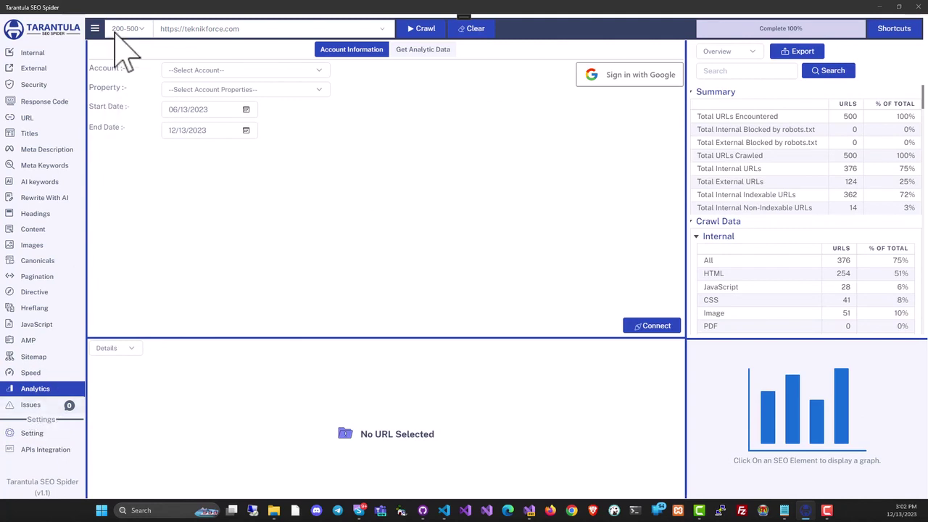
left_click(69, 408)
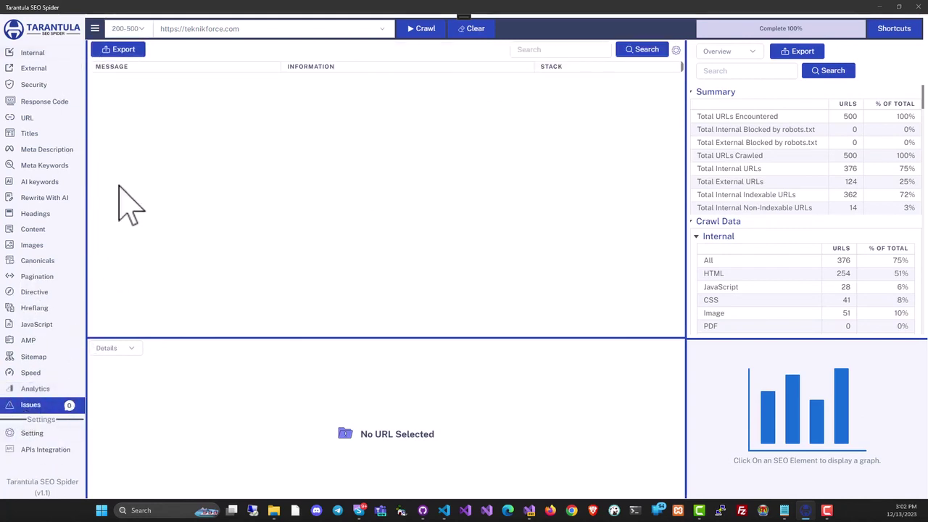
List affected pages for each security issue, from insecure form URLs to missing HSTS header.
left_click(39, 70)
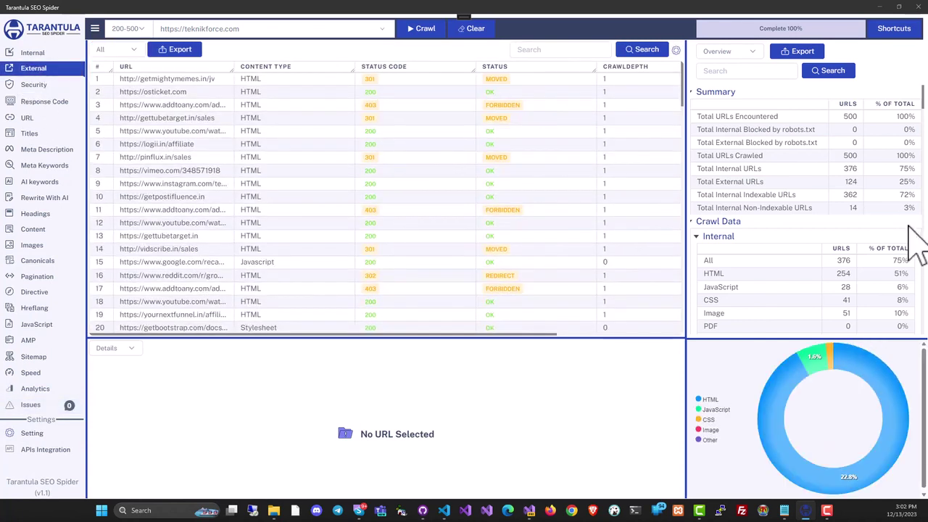
scroll(793, 176, "down", 5)
scroll(791, 165, "down", 3)
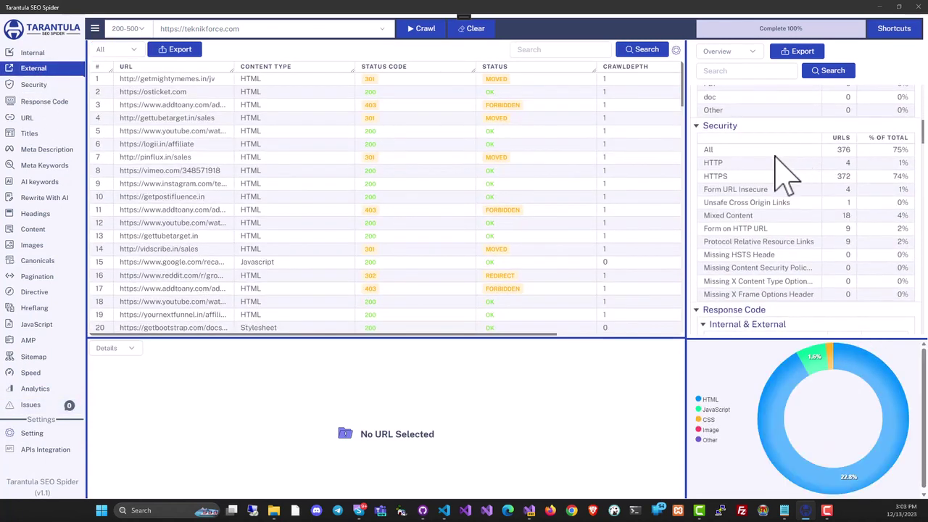
left_click(740, 189)
left_click(736, 203)
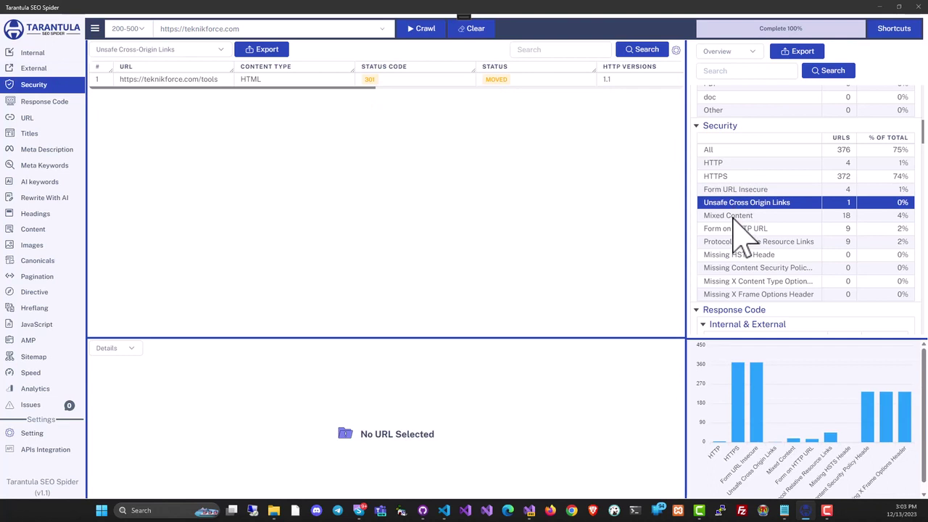
left_click(731, 216)
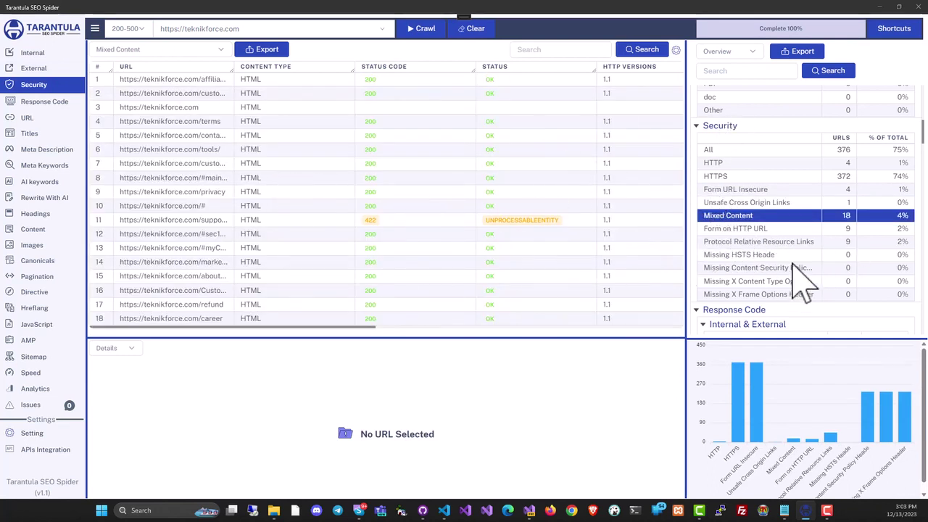
left_click(769, 229)
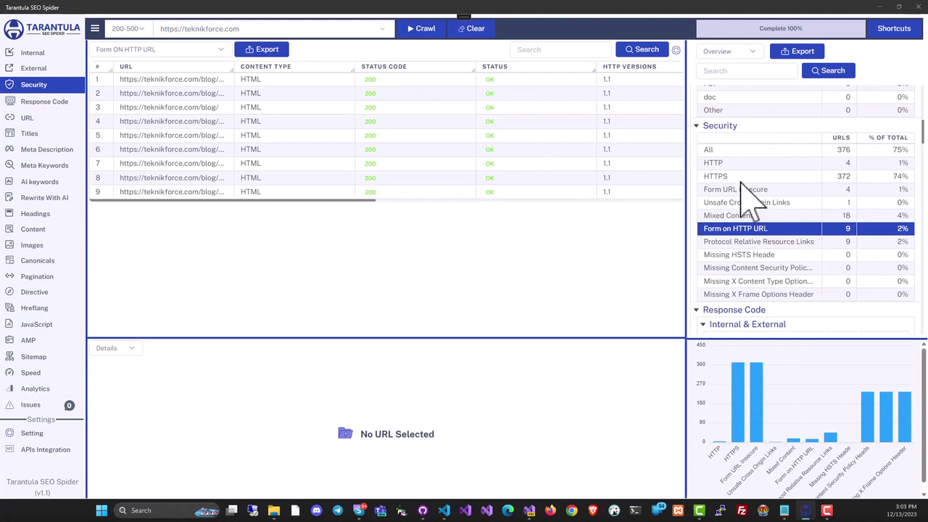
left_click(755, 244)
left_click(758, 254)
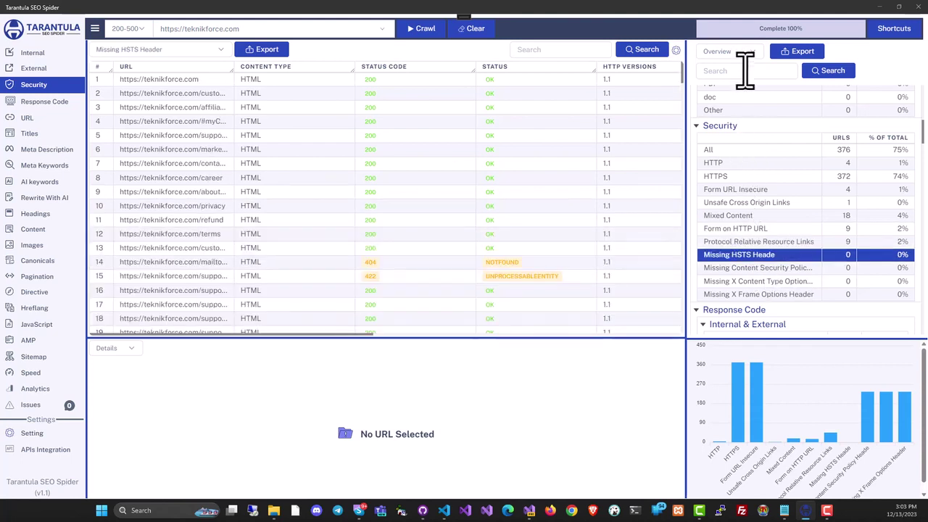
Show the site structure tree in the summary panel.
left_click(732, 51)
left_click(739, 81)
scroll(774, 207, "down", 15)
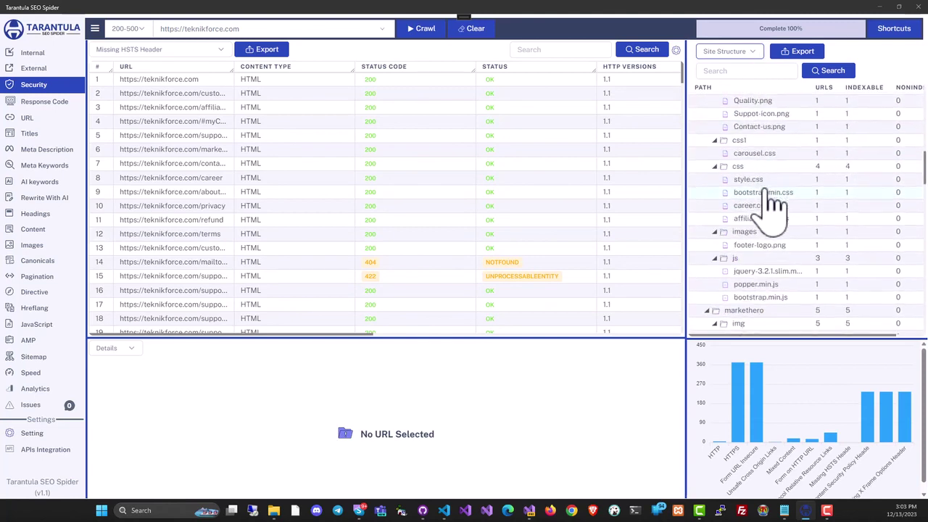
scroll(774, 207, "up", 15)
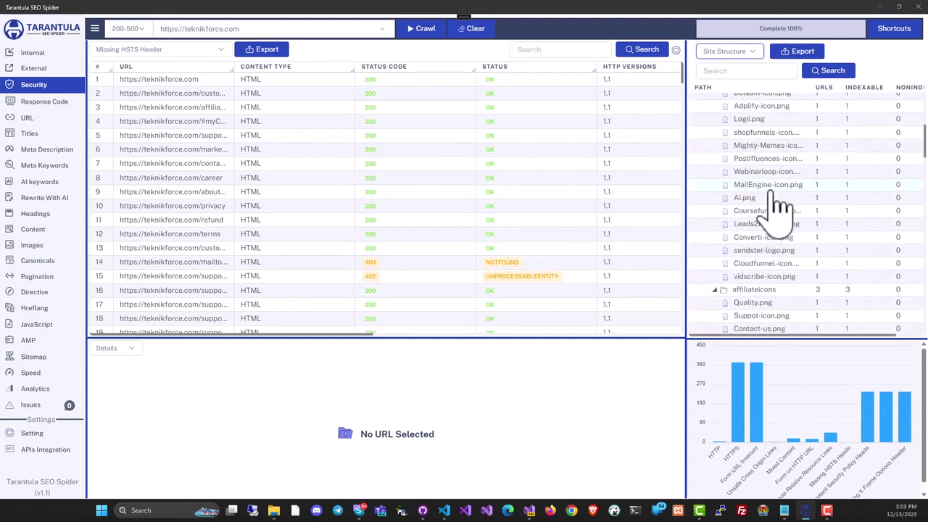
View response times and PageSpeed Insights, then restore the crawl Overview summary.
left_click(746, 52)
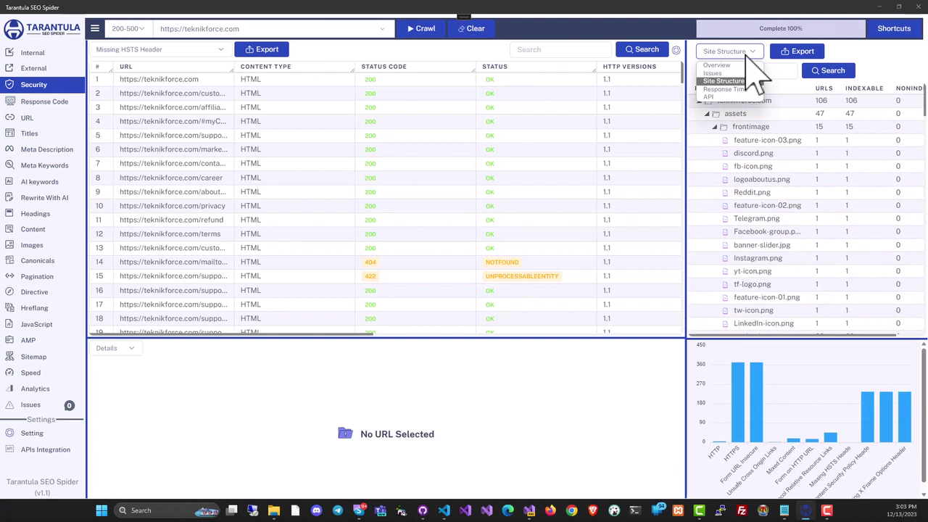
left_click(741, 93)
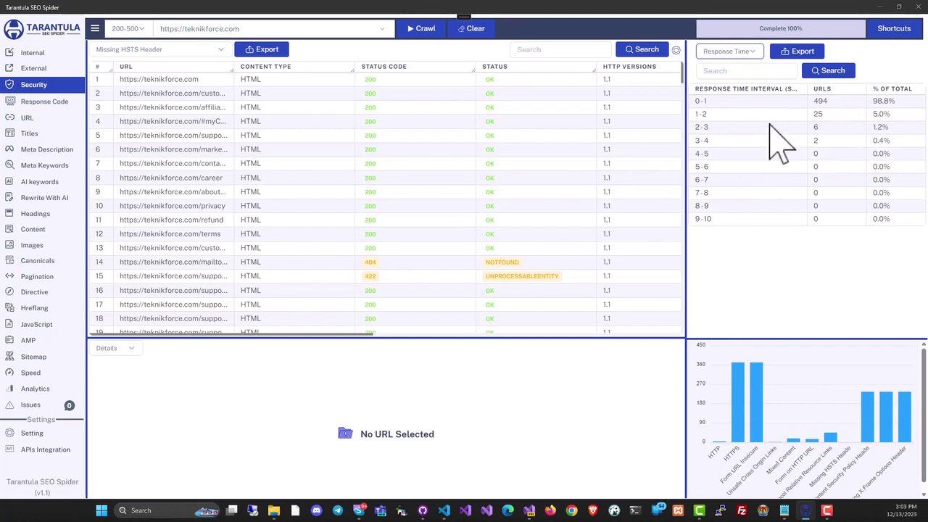
left_click(734, 52)
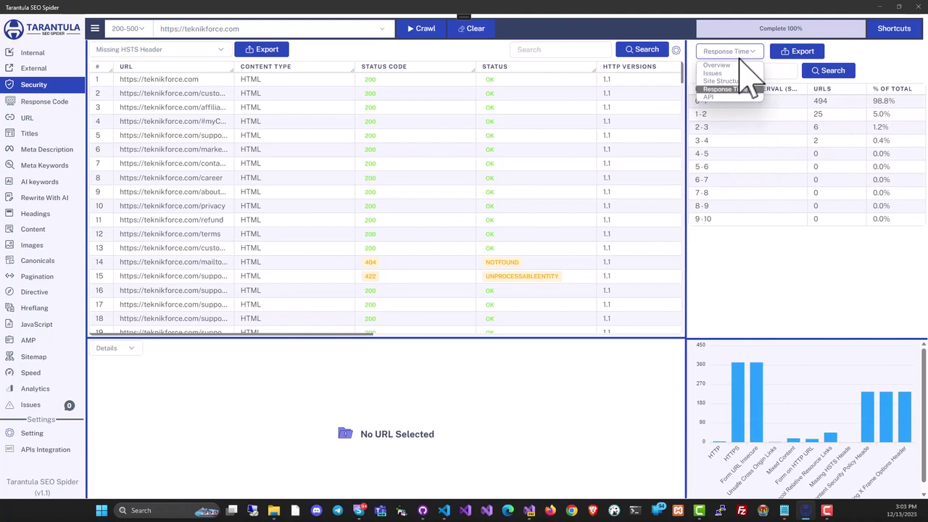
left_click(726, 97)
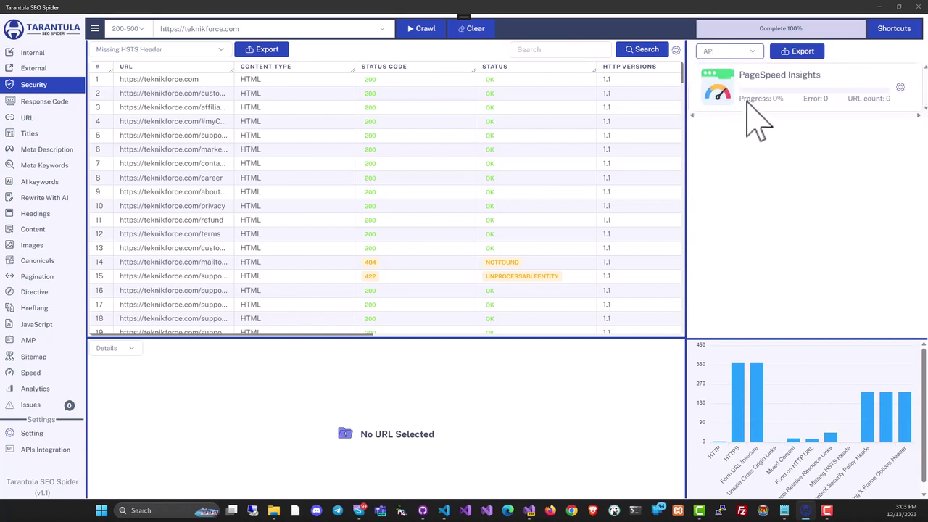
left_click(737, 55)
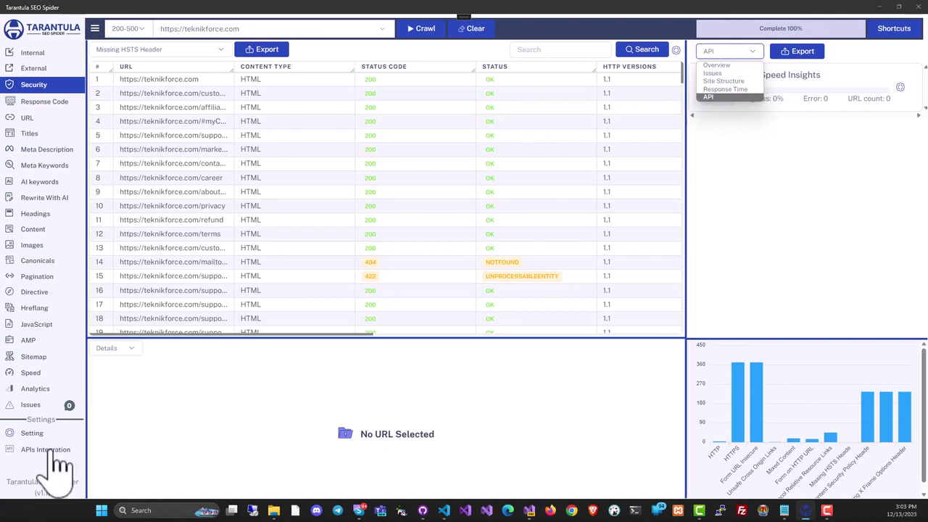
left_click(716, 65)
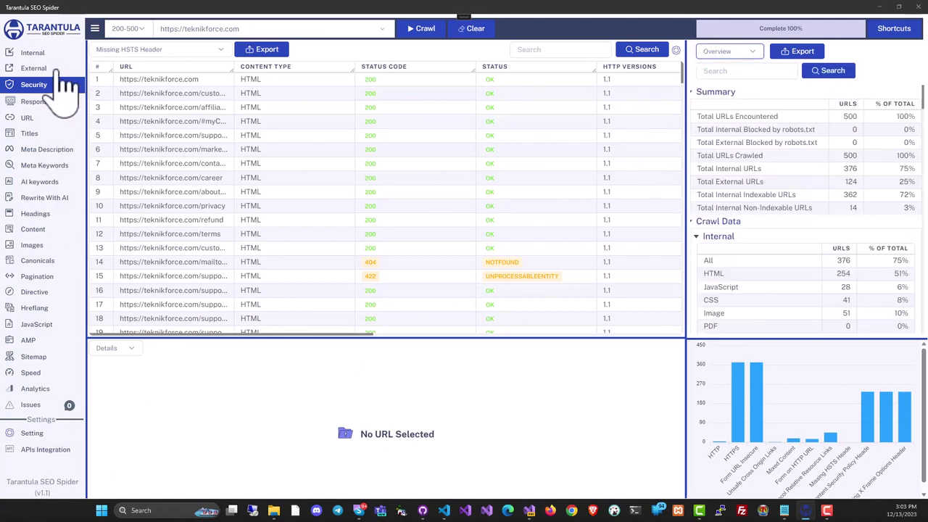
Show the Internal URL results and inspect the wp-yt-blogger.php page's details.
left_click(34, 52)
left_click_drag(184, 92, 185, 107)
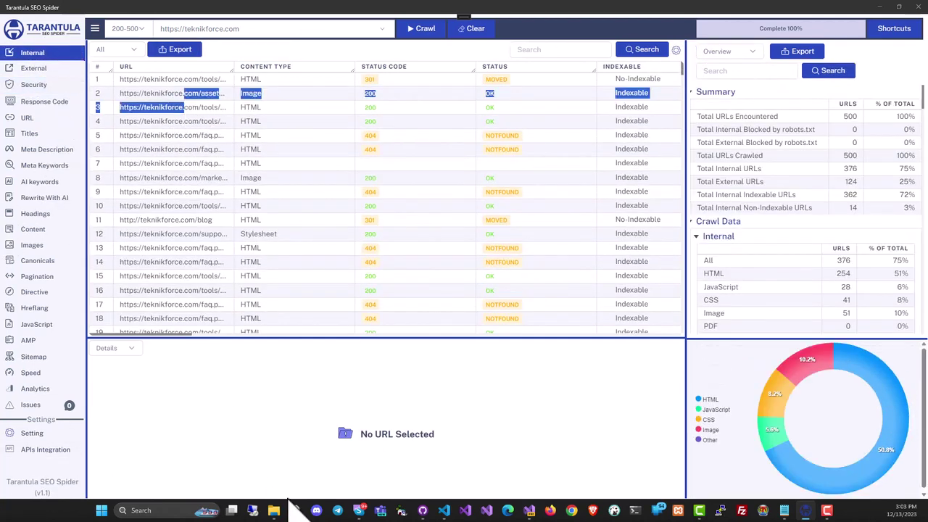
left_click(181, 122)
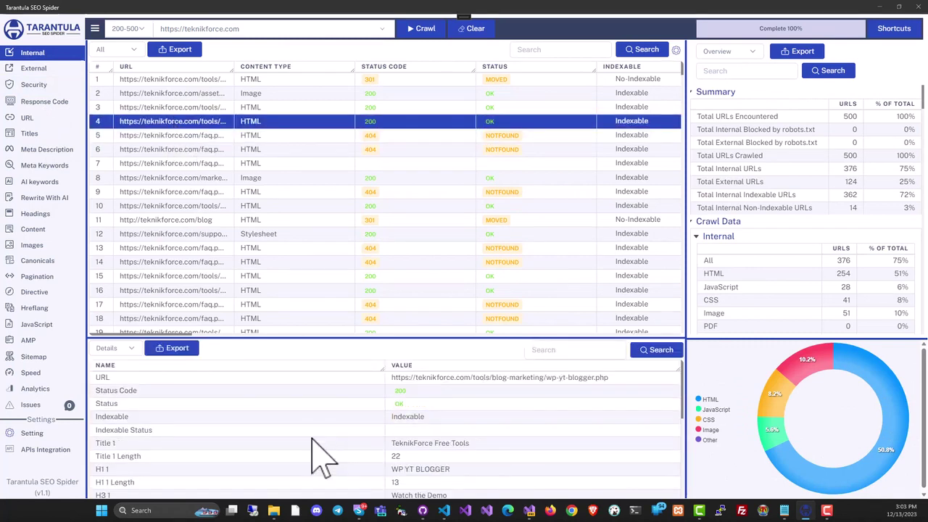
scroll(258, 415, "down", 1)
scroll(265, 419, "up", 1)
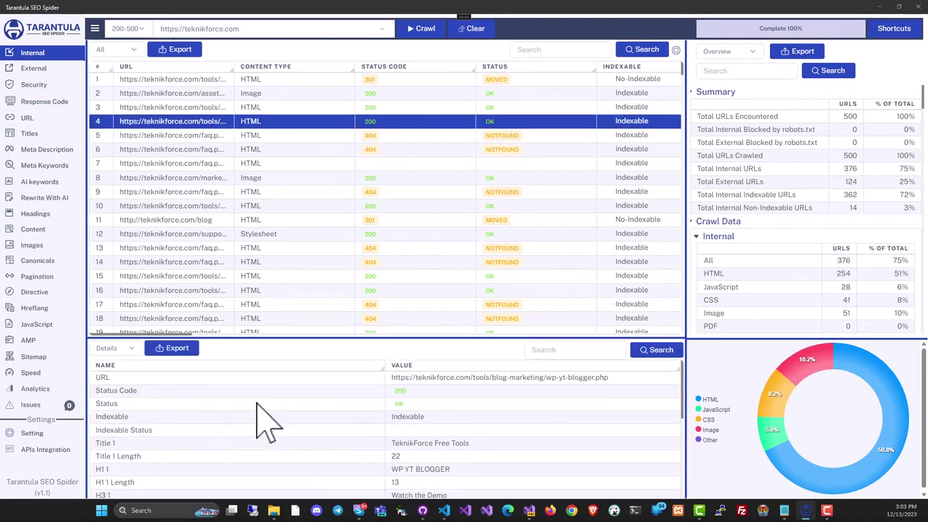
scroll(330, 424, "down", 2)
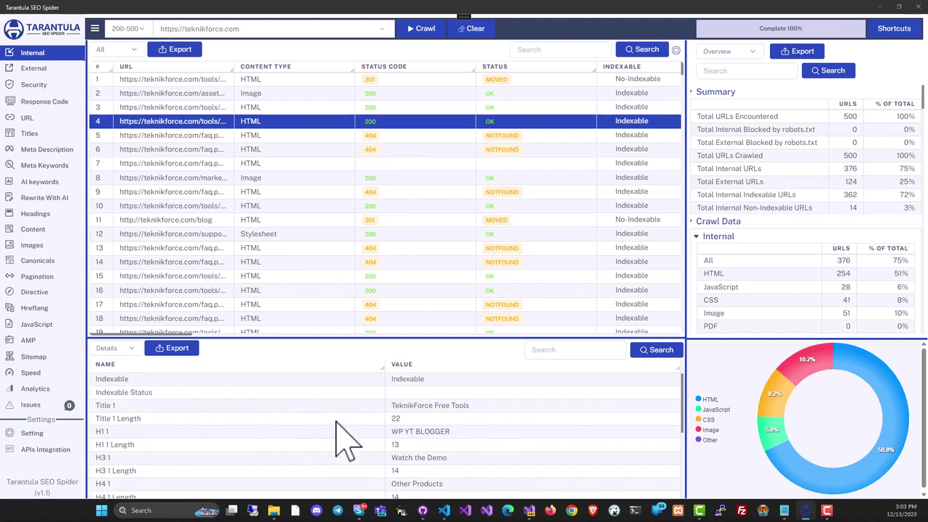
scroll(319, 446, "down", 2)
scroll(362, 428, "down", 4)
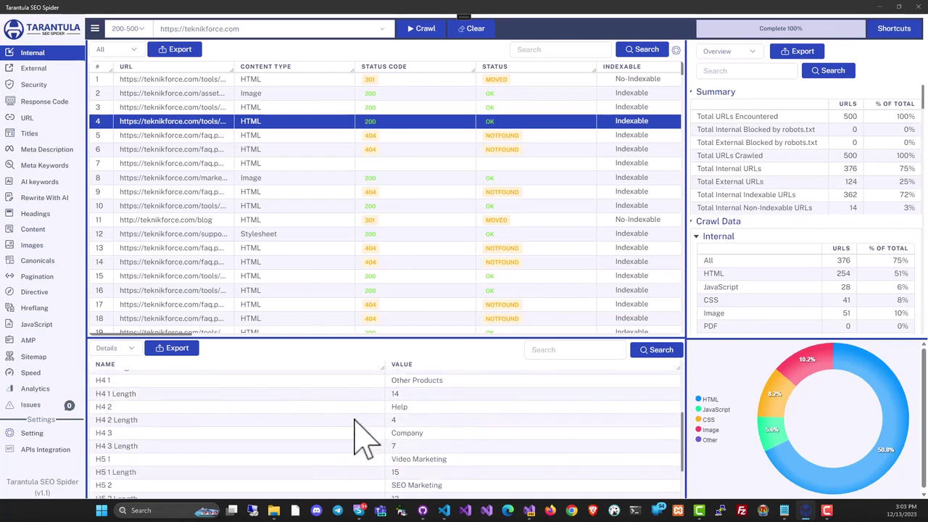
Select the row 12 stylesheet URL, then view the Content word-count audit.
mouse_move(794, 399)
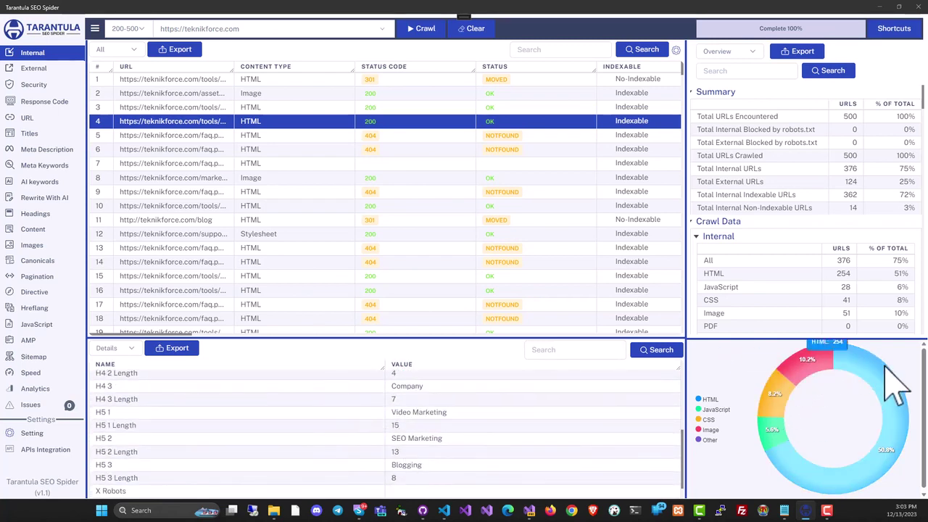
mouse_move(786, 435)
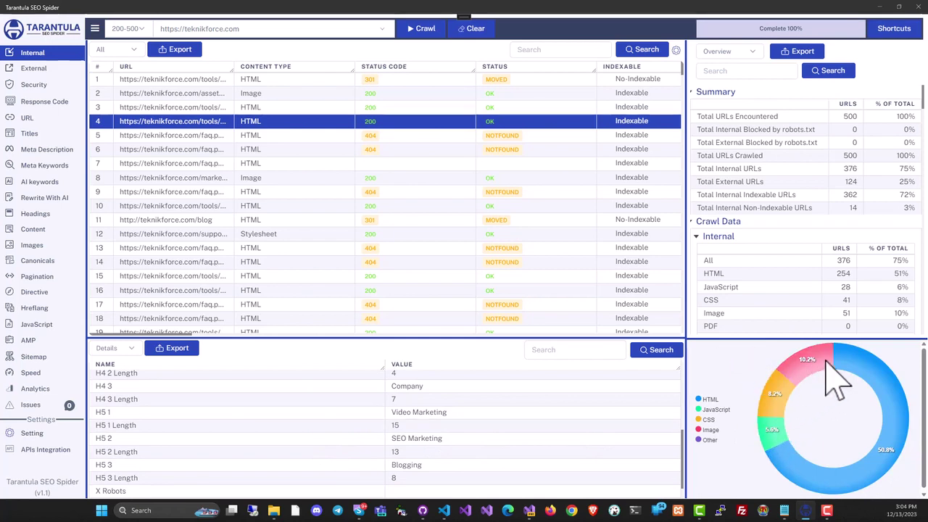
left_click(305, 233)
left_click(33, 229)
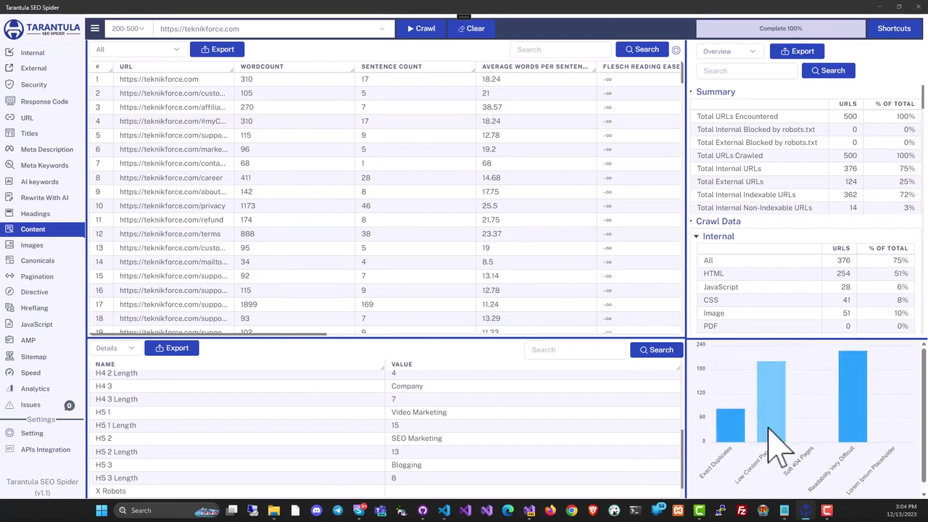
mouse_move(779, 438)
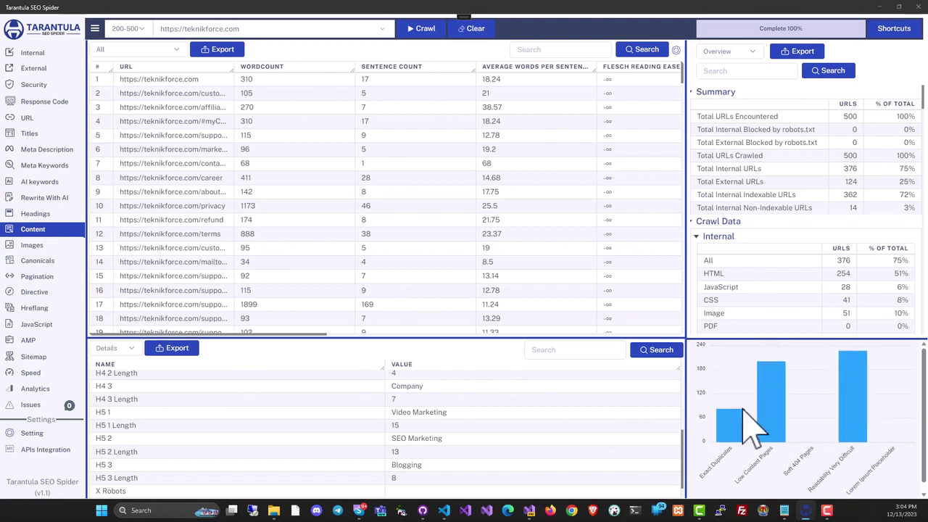
mouse_move(851, 410)
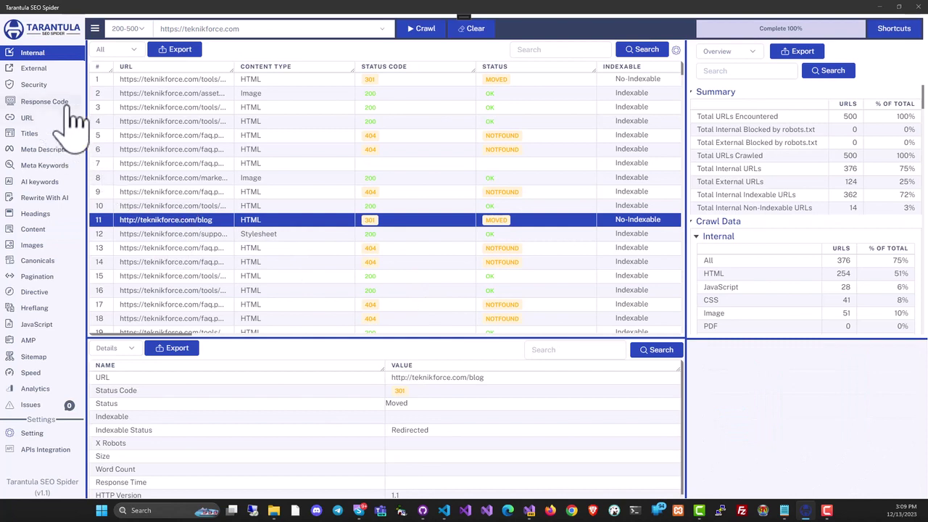
Inspect teknikforce-logo.png, view keyboard shortcuts and crawl settings, then return to Internal results.
left_click(194, 178)
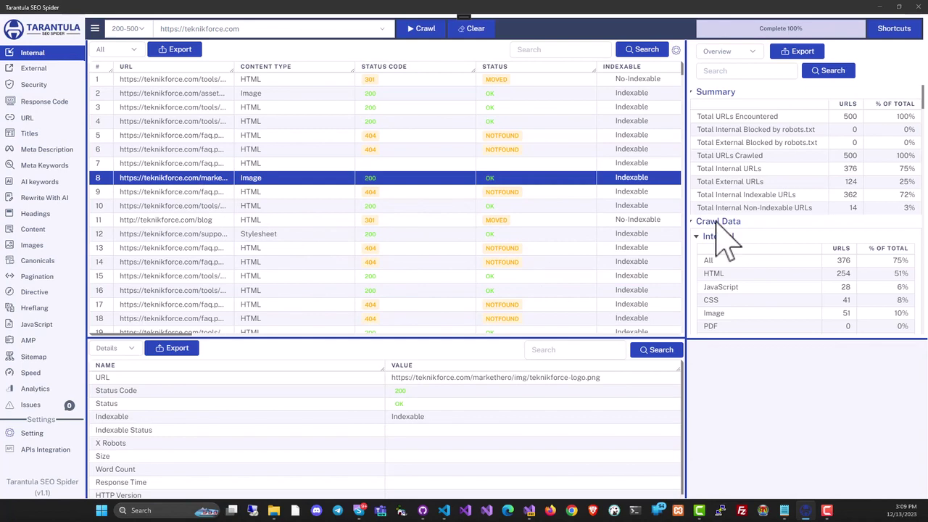
left_click(903, 29)
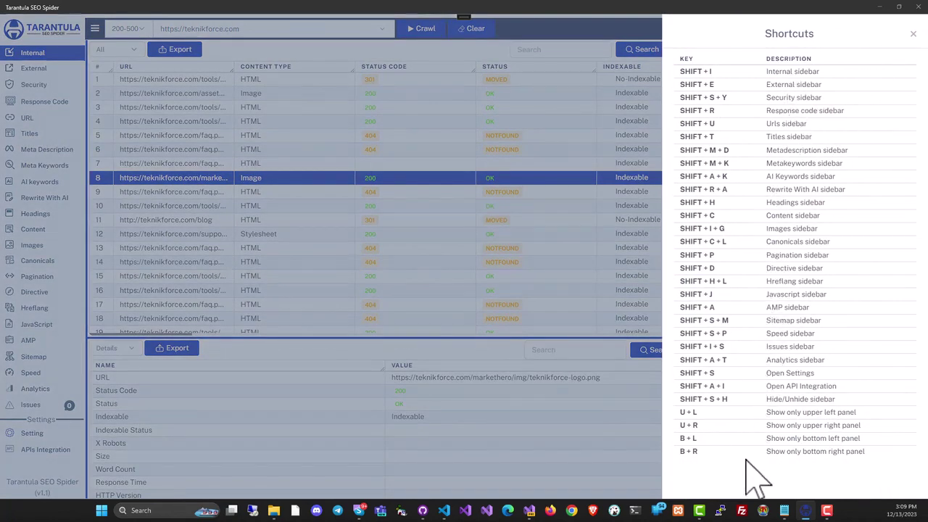
left_click(911, 35)
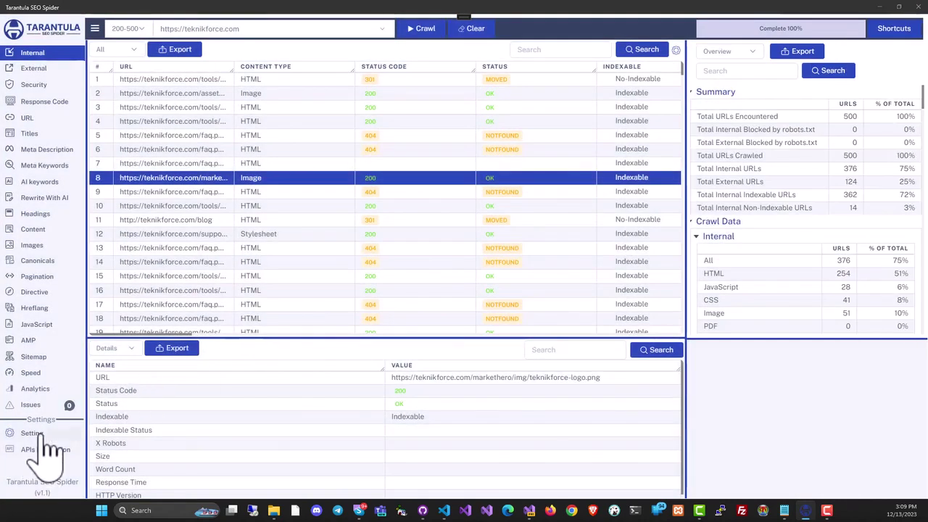
left_click(32, 433)
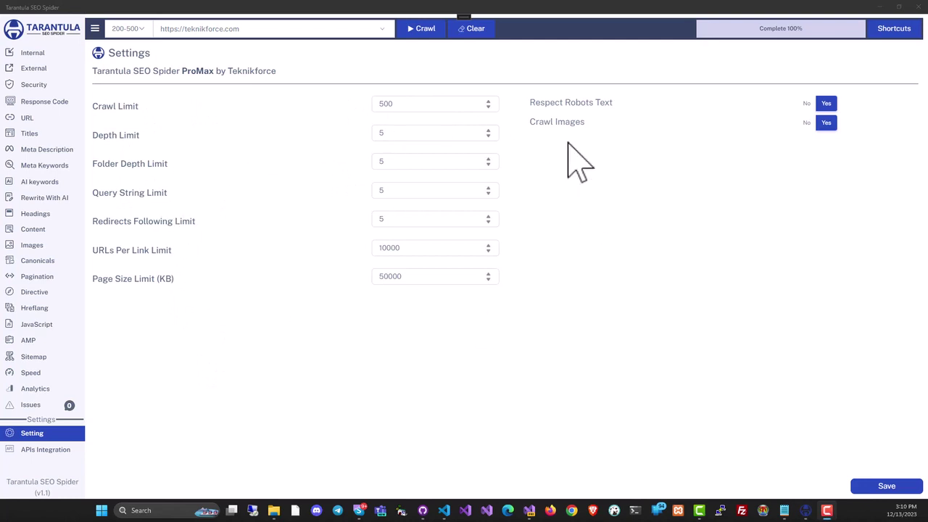
left_click(34, 55)
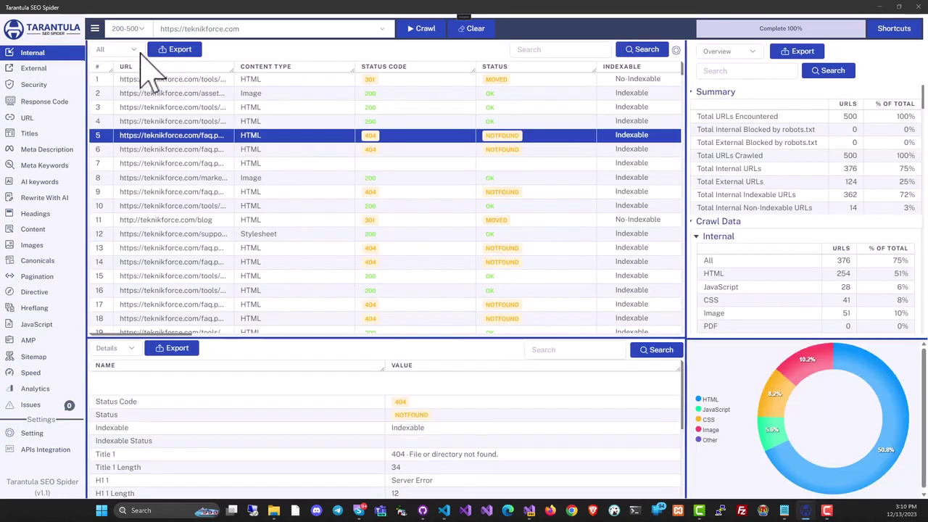
left_click(186, 58)
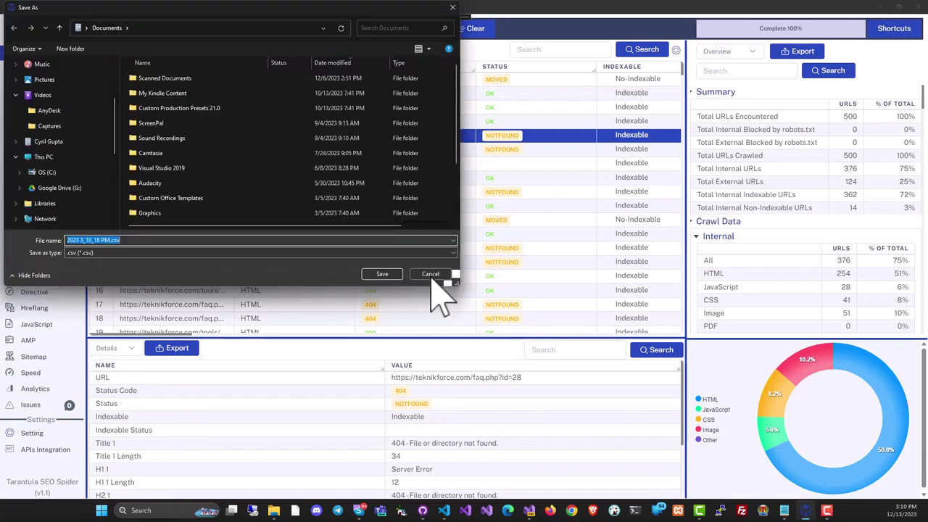
left_click(434, 274)
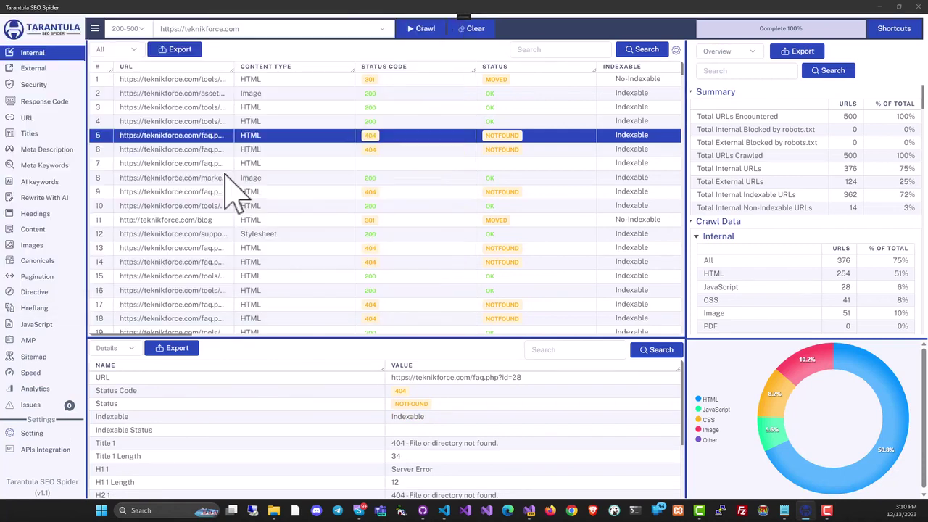
left_click(226, 177)
left_click(213, 205)
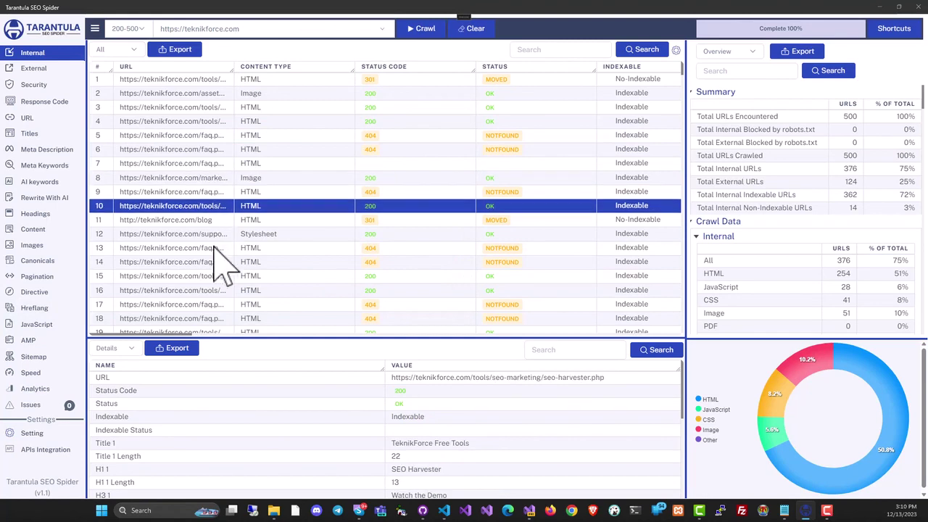
left_click(219, 234)
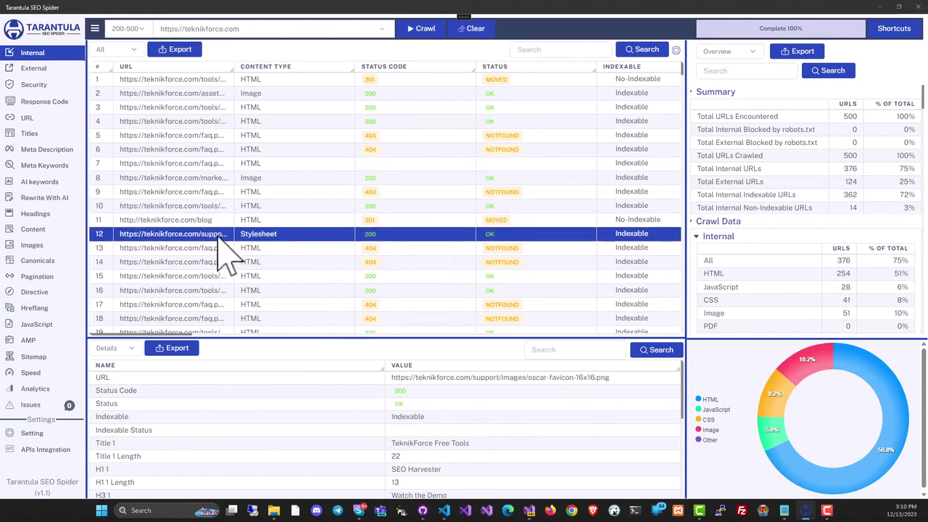
left_click(218, 179)
left_click(211, 136)
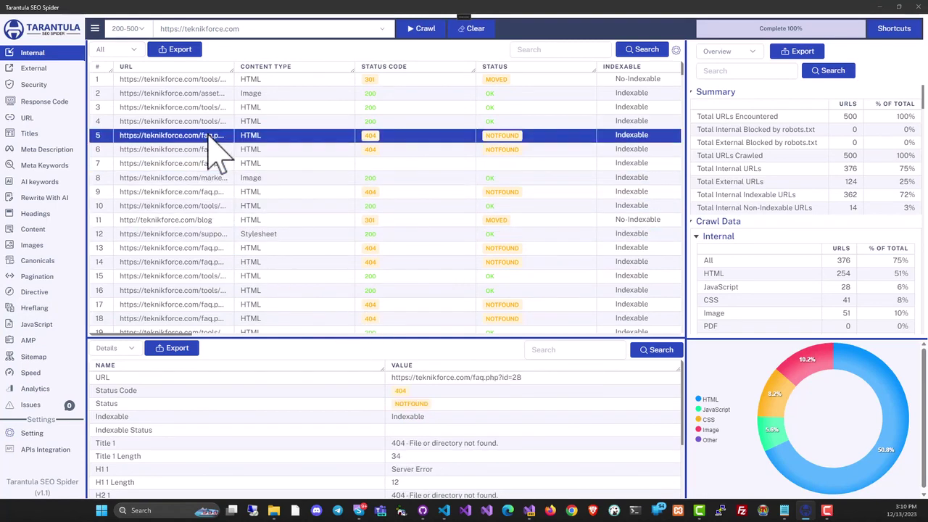